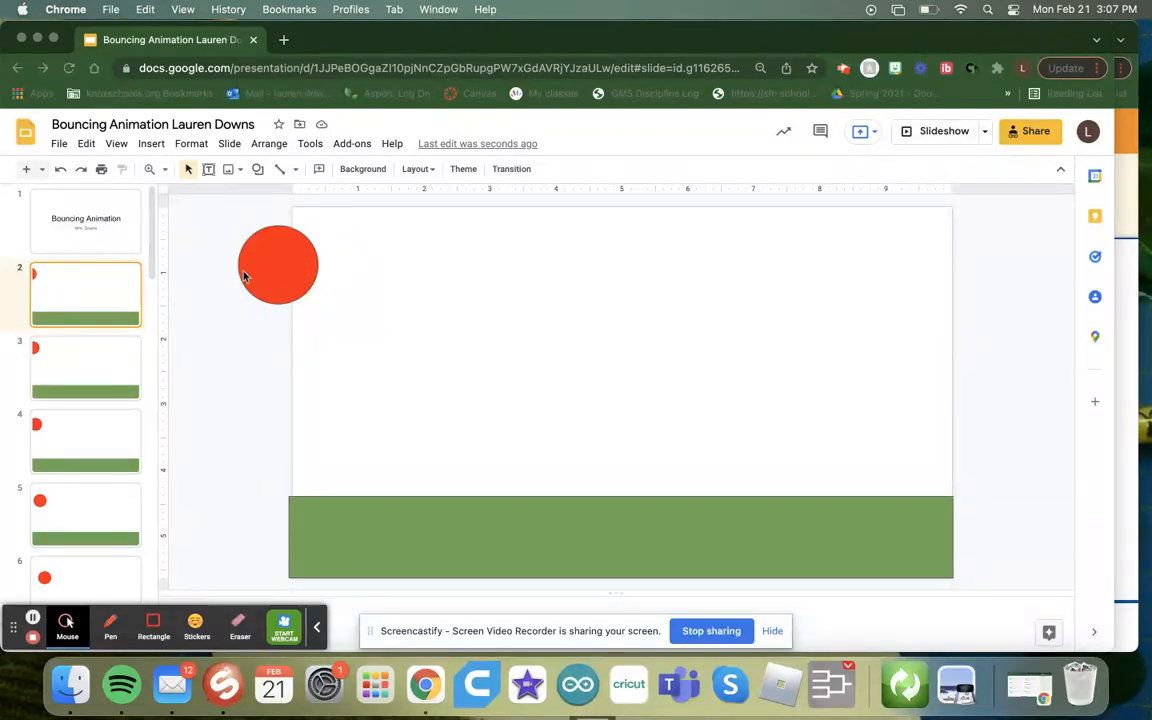
# Compare the red ball's starting height on slide 2 with its ending height on slide 27
pyautogui.click(62, 296)
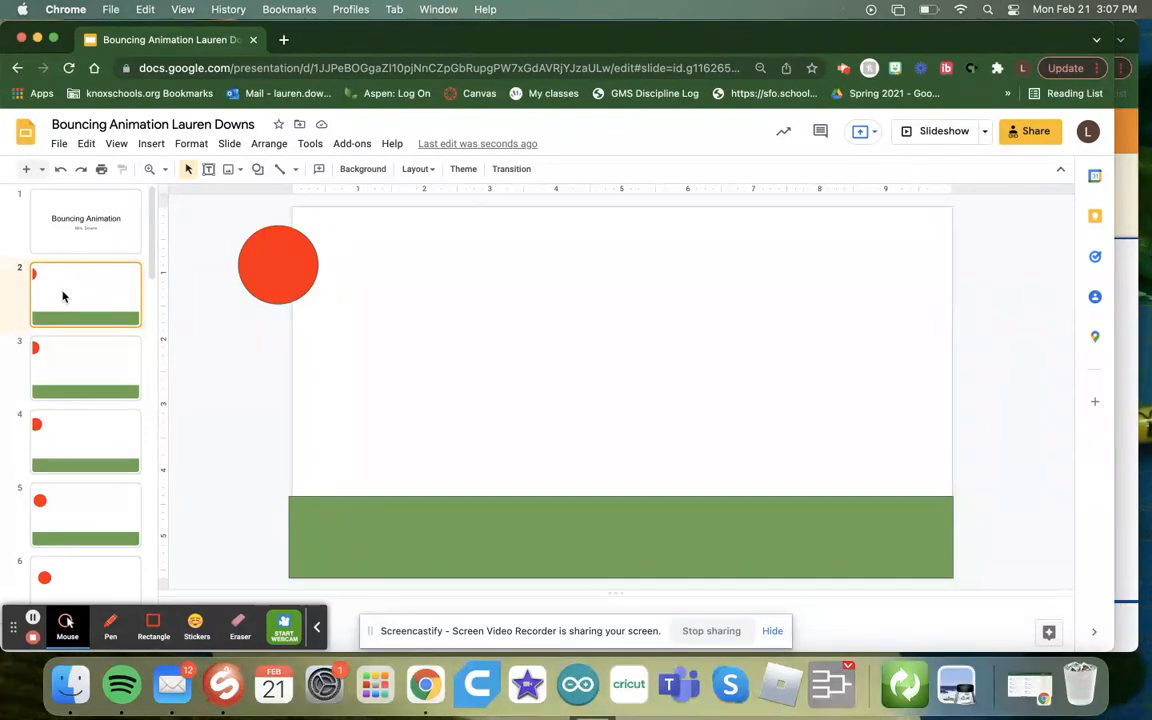
pyautogui.scroll(-15, 67, 303)
pyautogui.click(112, 570)
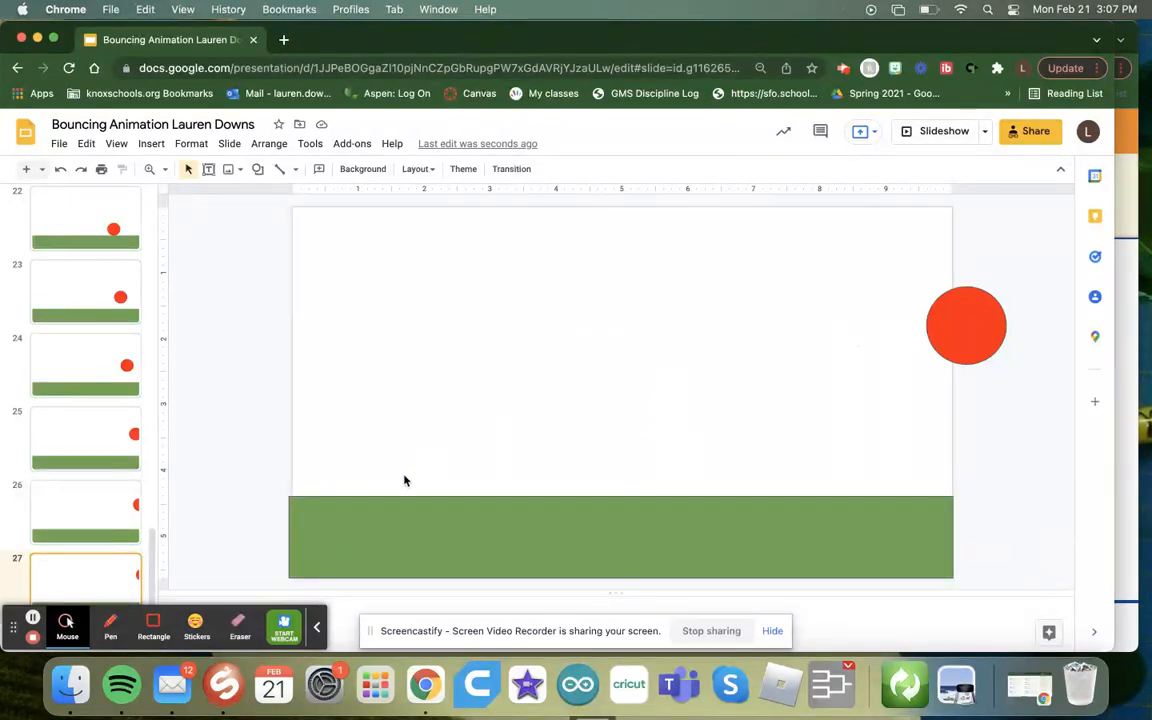
pyautogui.scroll(15, 108, 411)
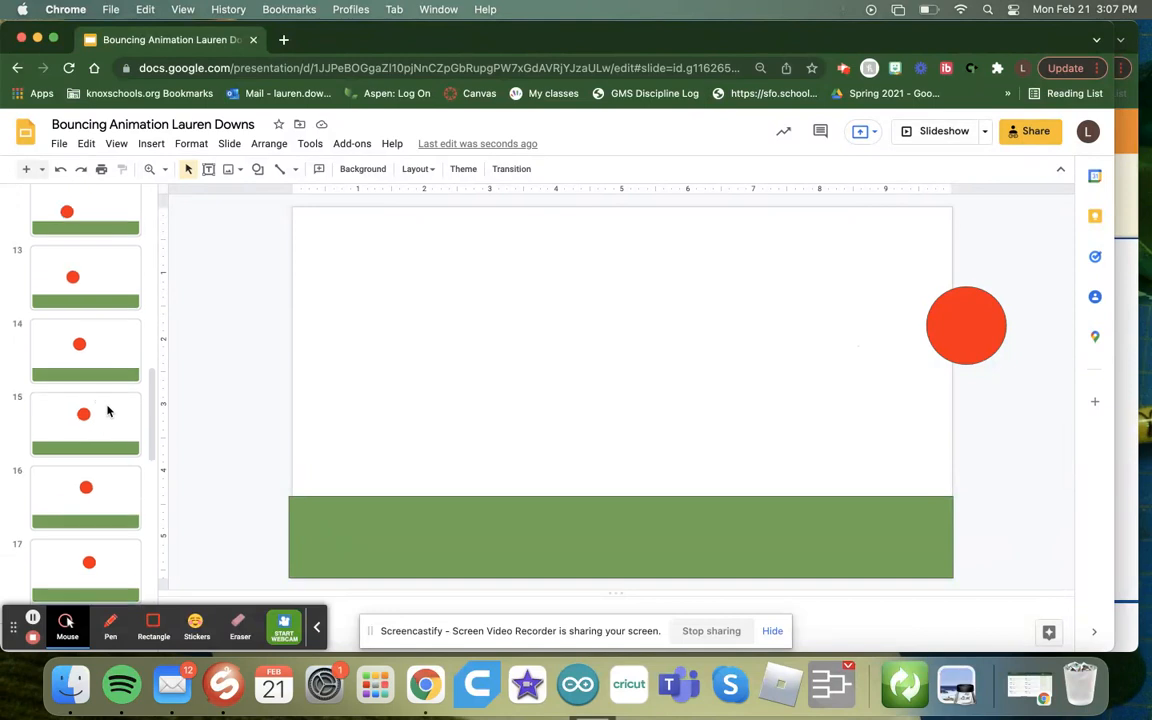
pyautogui.click(80, 271)
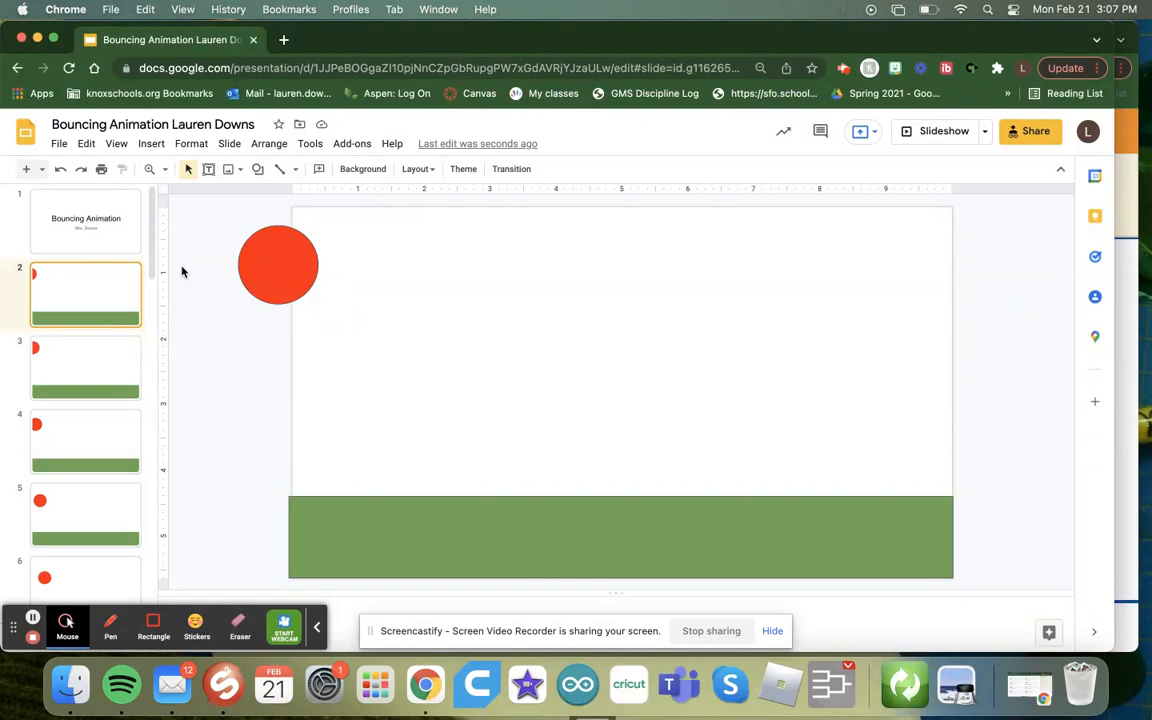
# Add a horizontal guide to slide 2 level with the bottom edge of the red ball
pyautogui.click(116, 143)
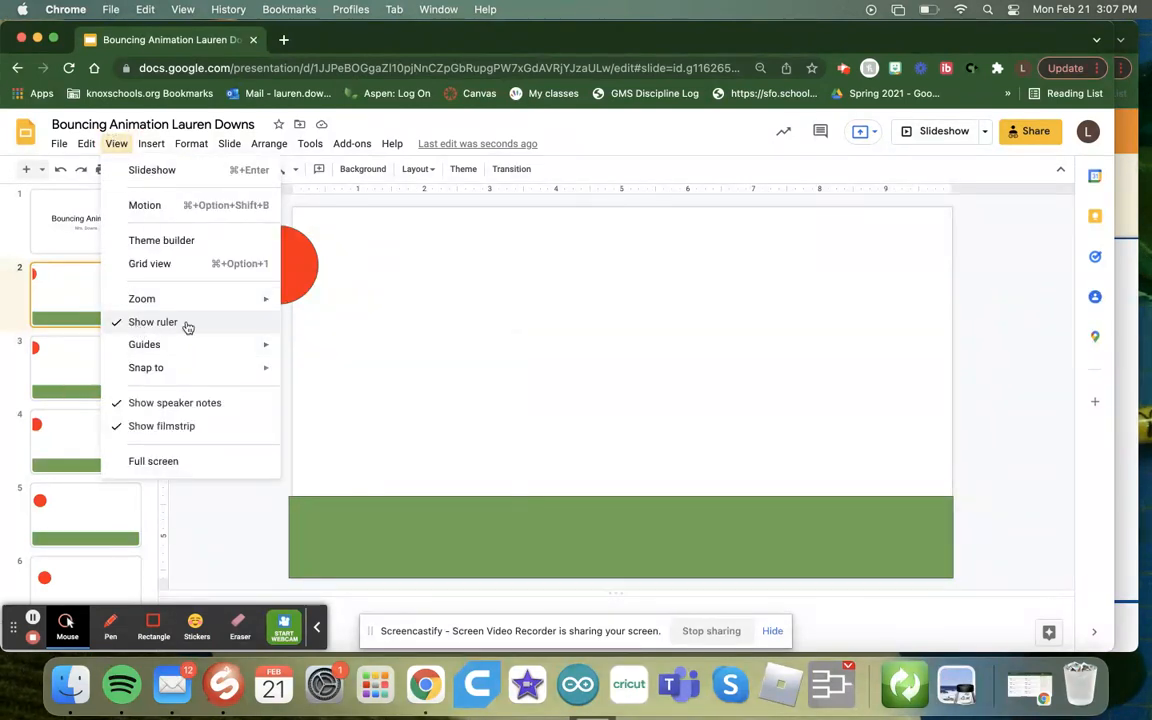
pyautogui.click(238, 493)
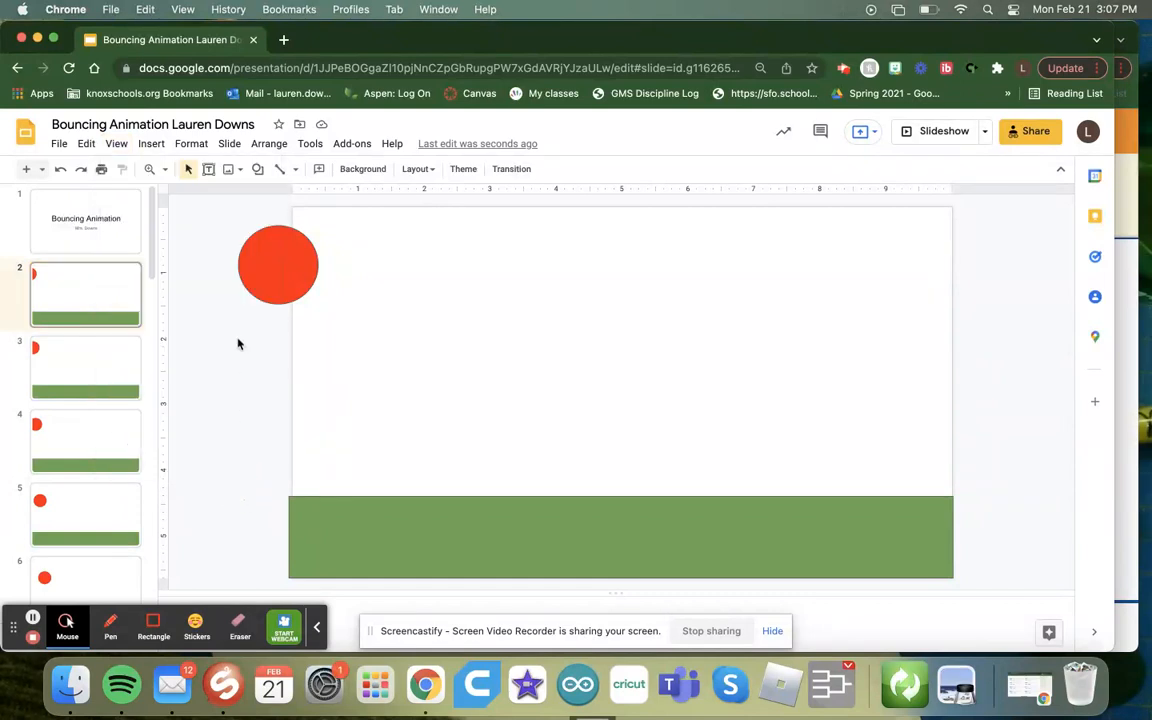
pyautogui.rightClick(165, 310)
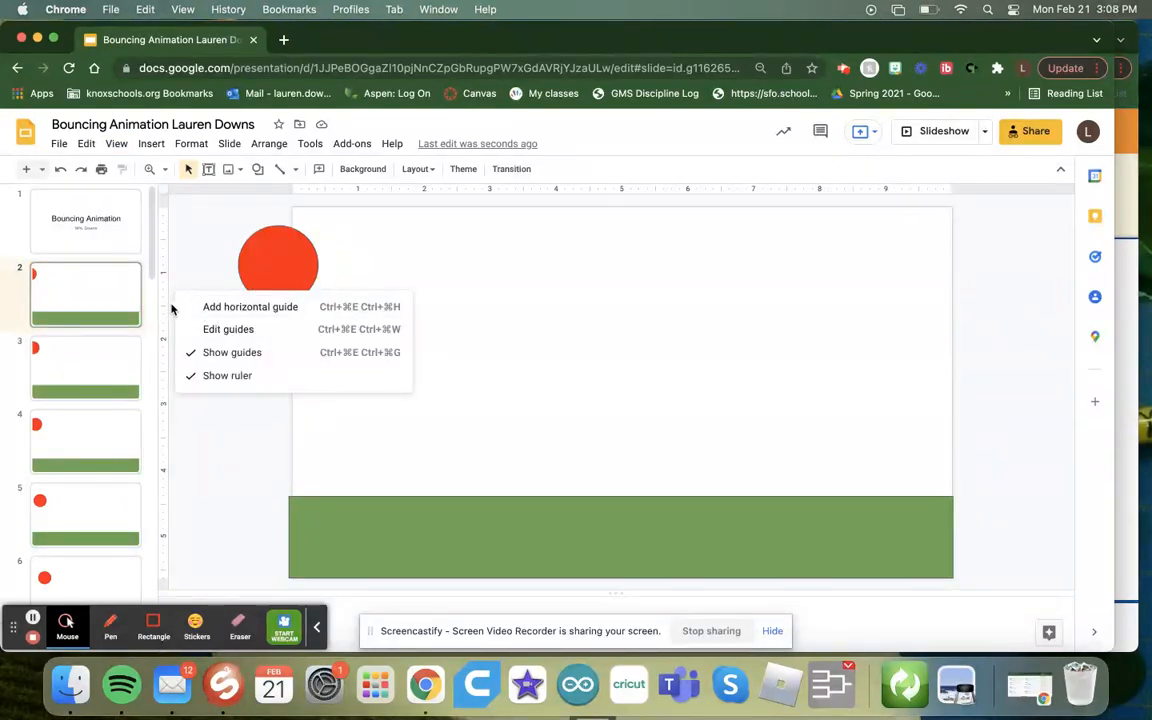
pyautogui.click(205, 306)
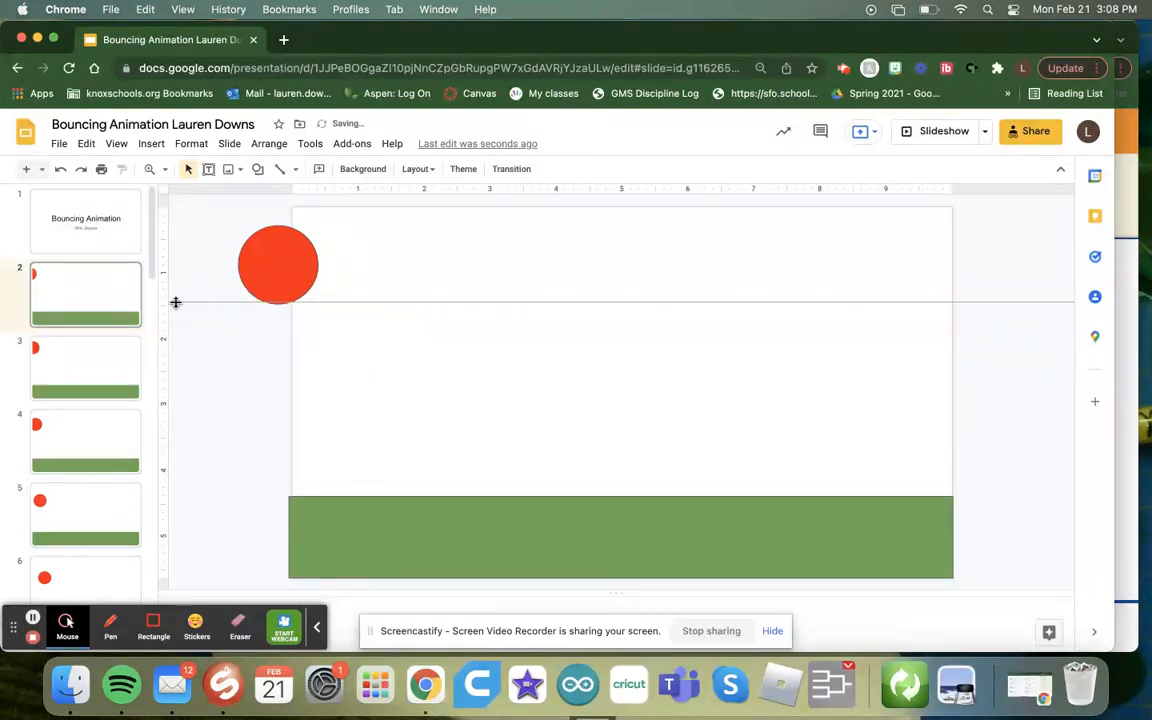
# Nudge the red ball on slide 2 upward so its bottom edge rests on the horizontal guide
pyautogui.rightClick(349, 190)
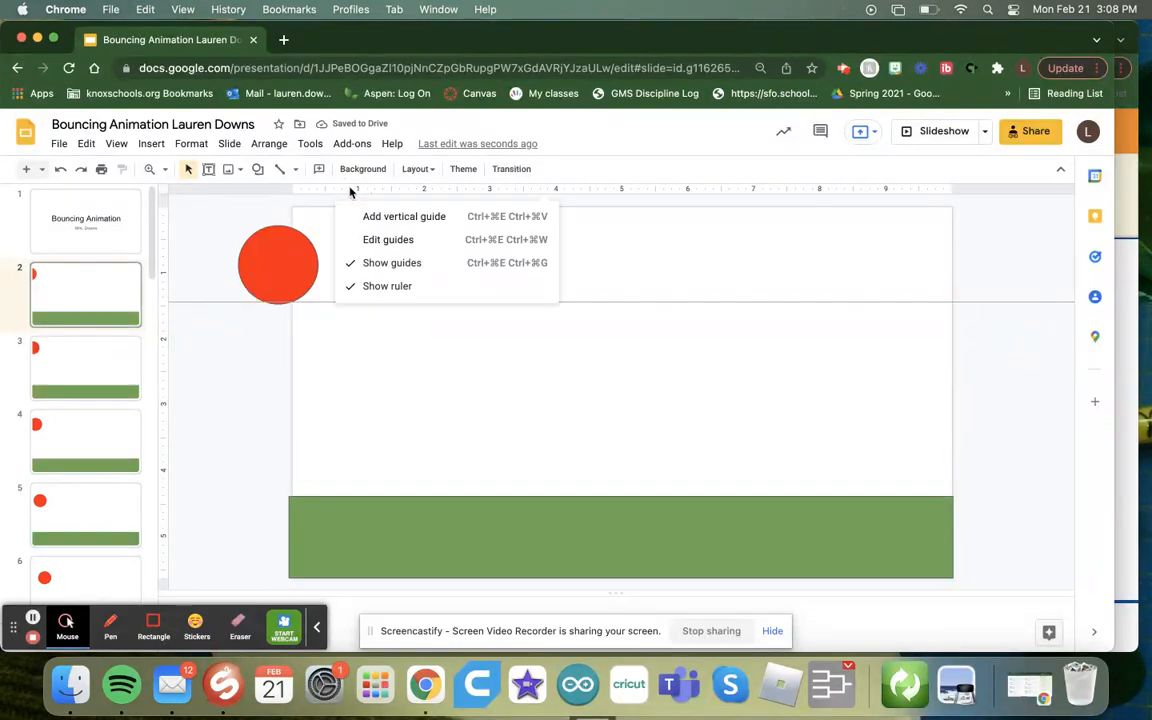
pyautogui.rightClick(325, 190)
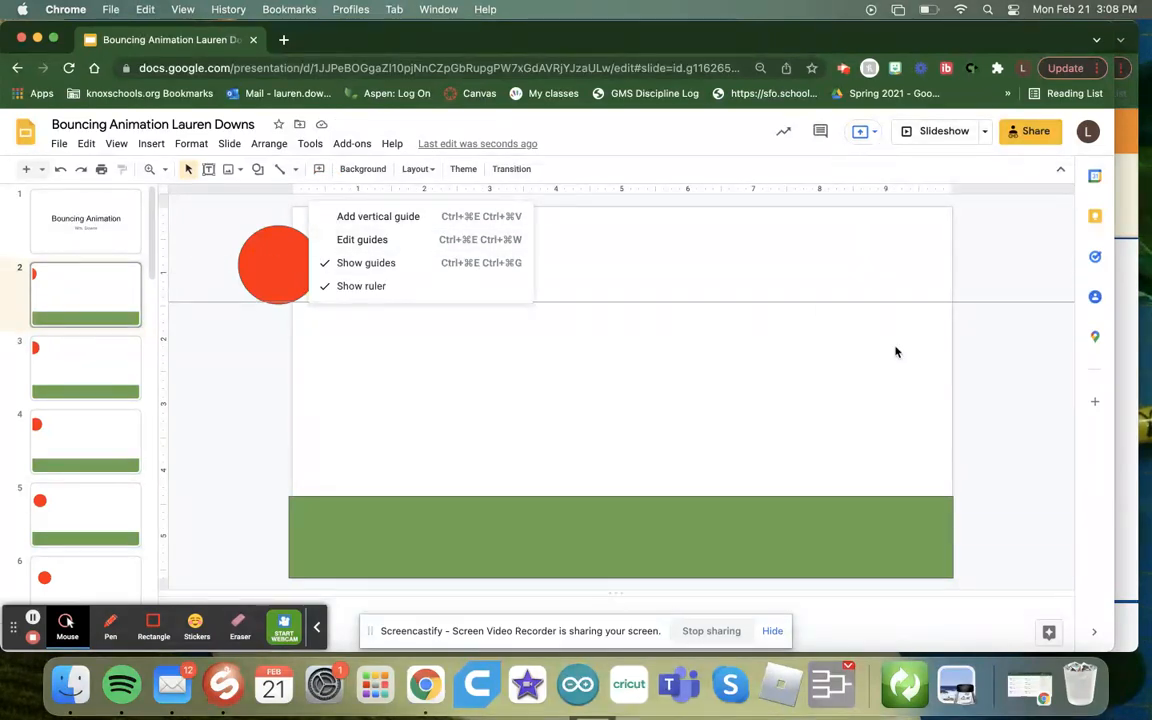
pyautogui.click(290, 289)
pyautogui.moveTo(290, 293); pyautogui.dragTo(290, 291)
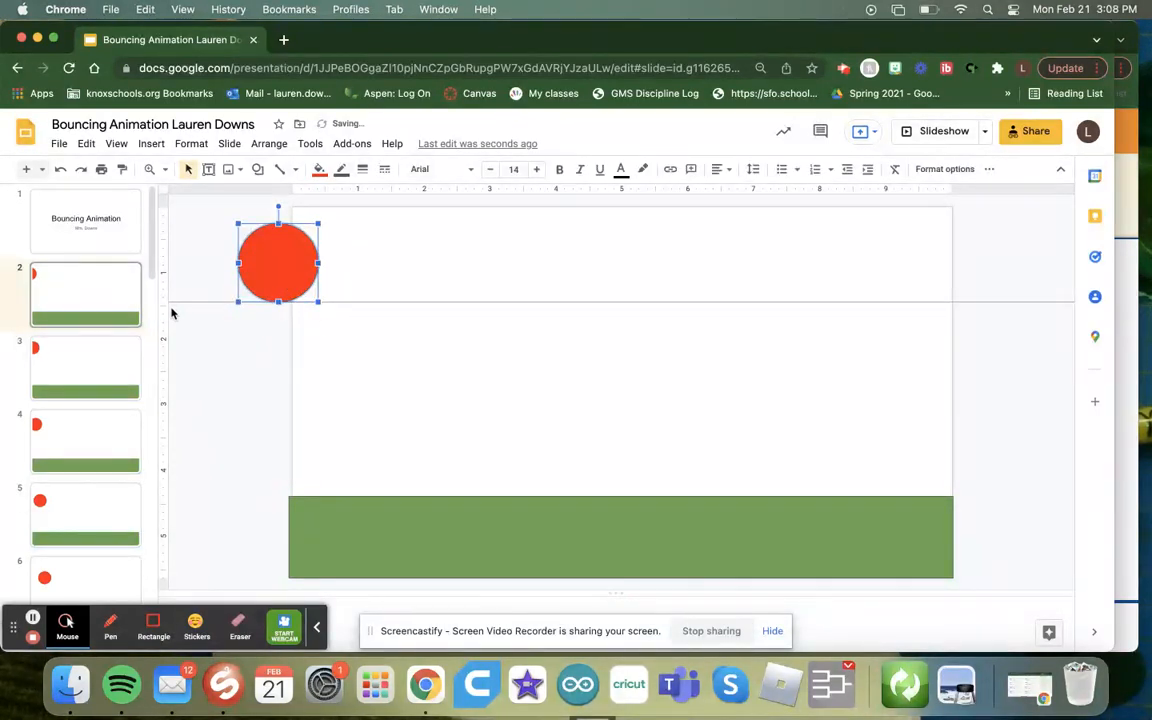
# Shift the red ball on slide 26 slightly left and up so its top edge meets the horizontal guide
pyautogui.scroll(-15, 103, 345)
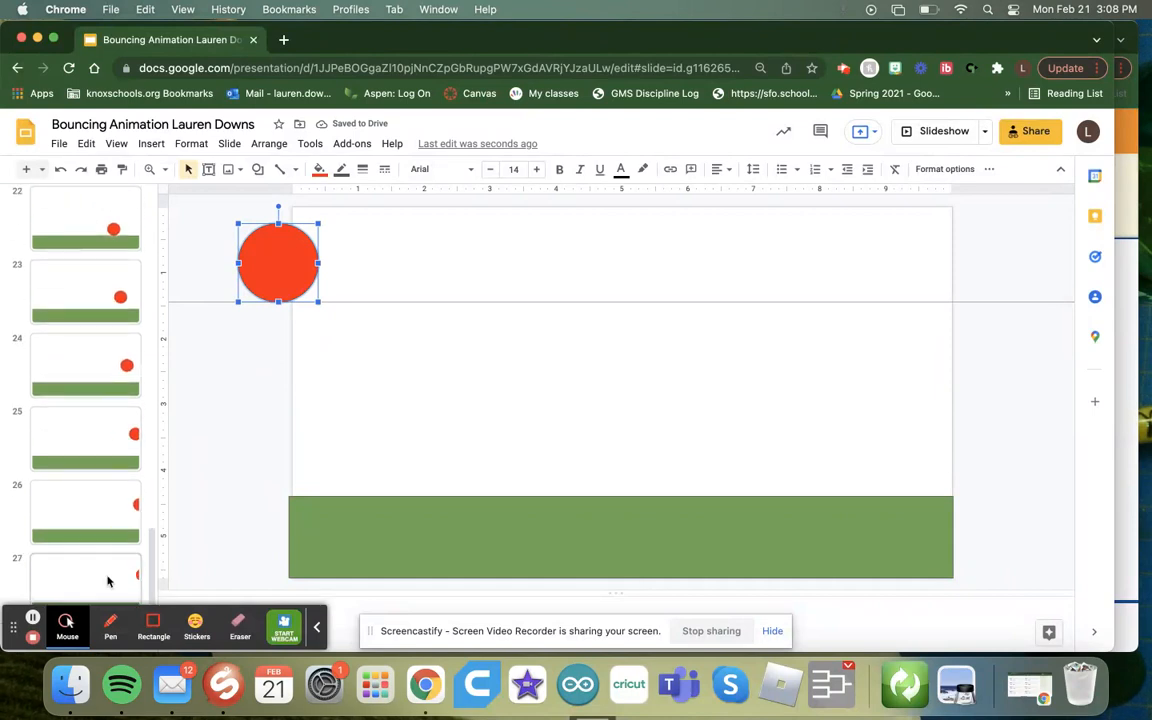
pyautogui.click(108, 581)
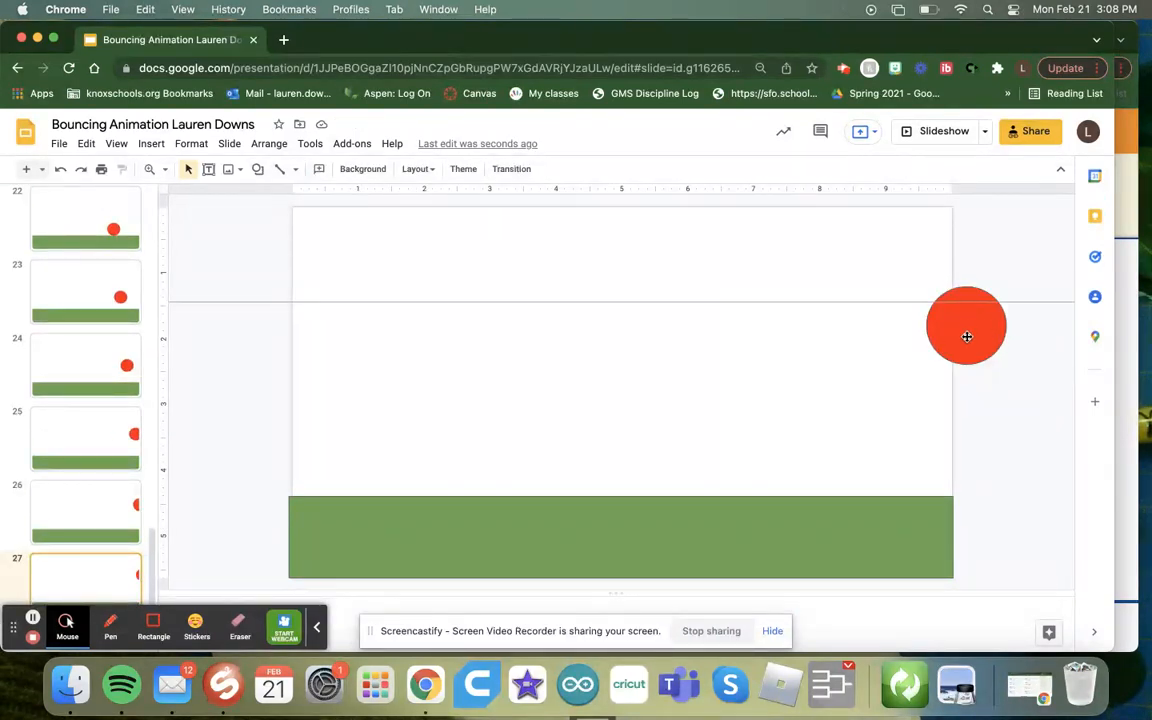
pyautogui.click(116, 525)
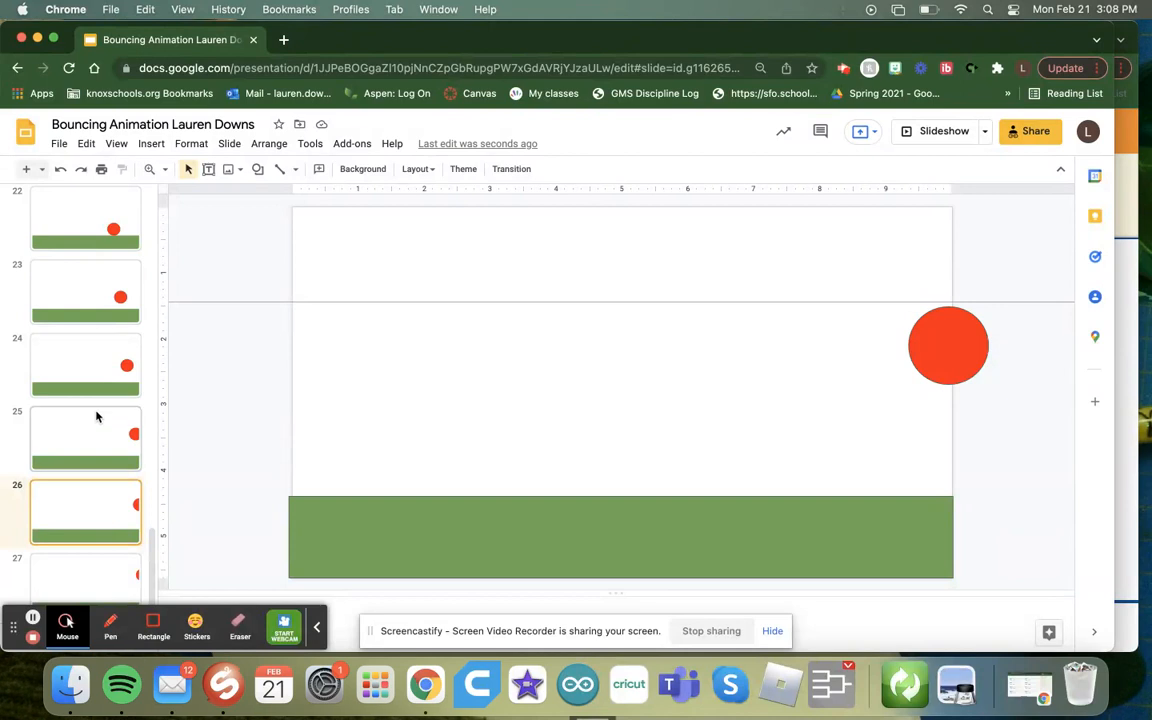
pyautogui.click(113, 586)
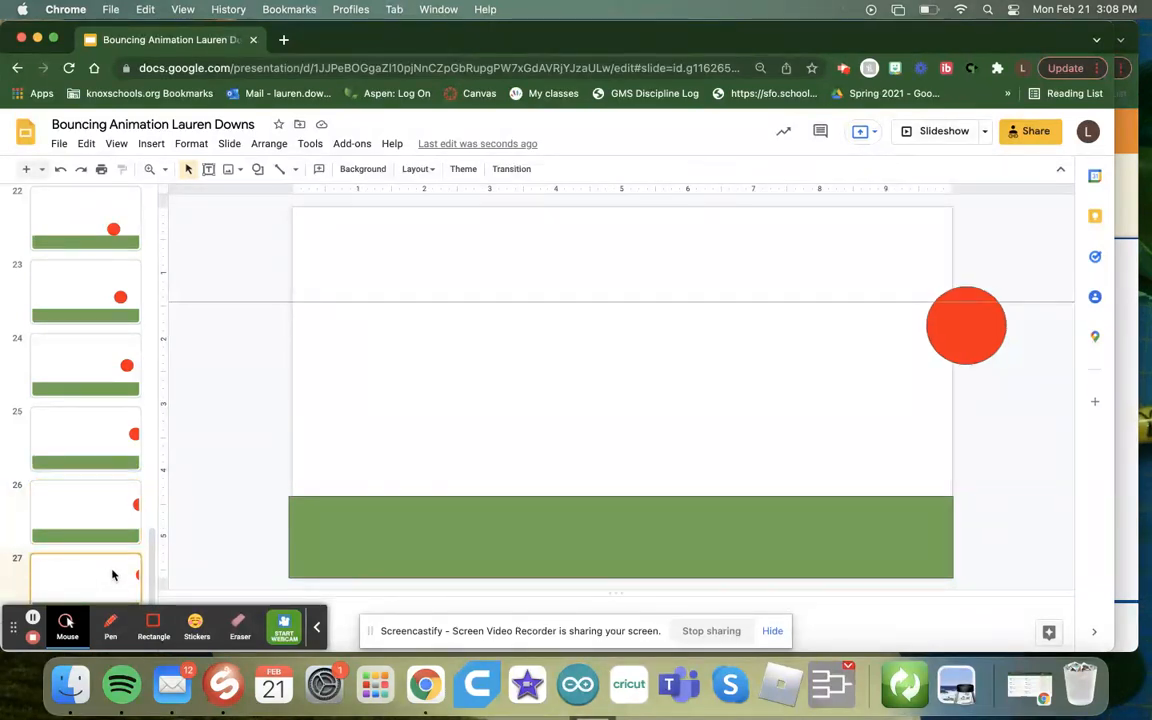
pyautogui.click(127, 514)
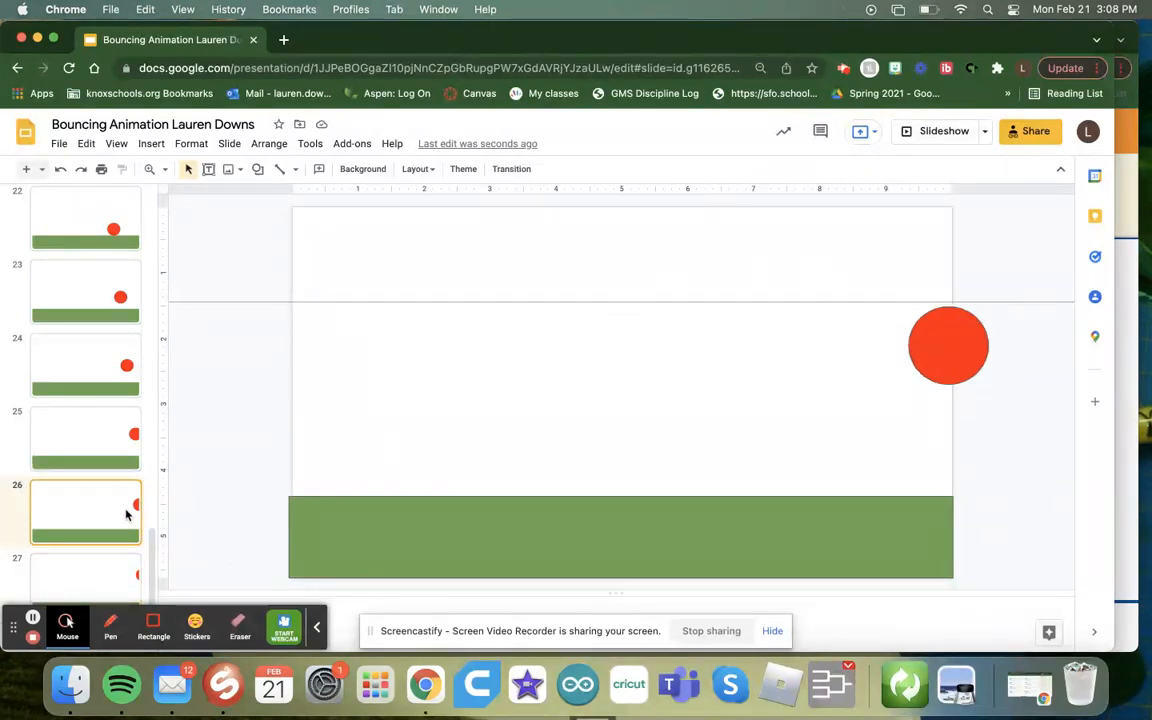
pyautogui.click(111, 435)
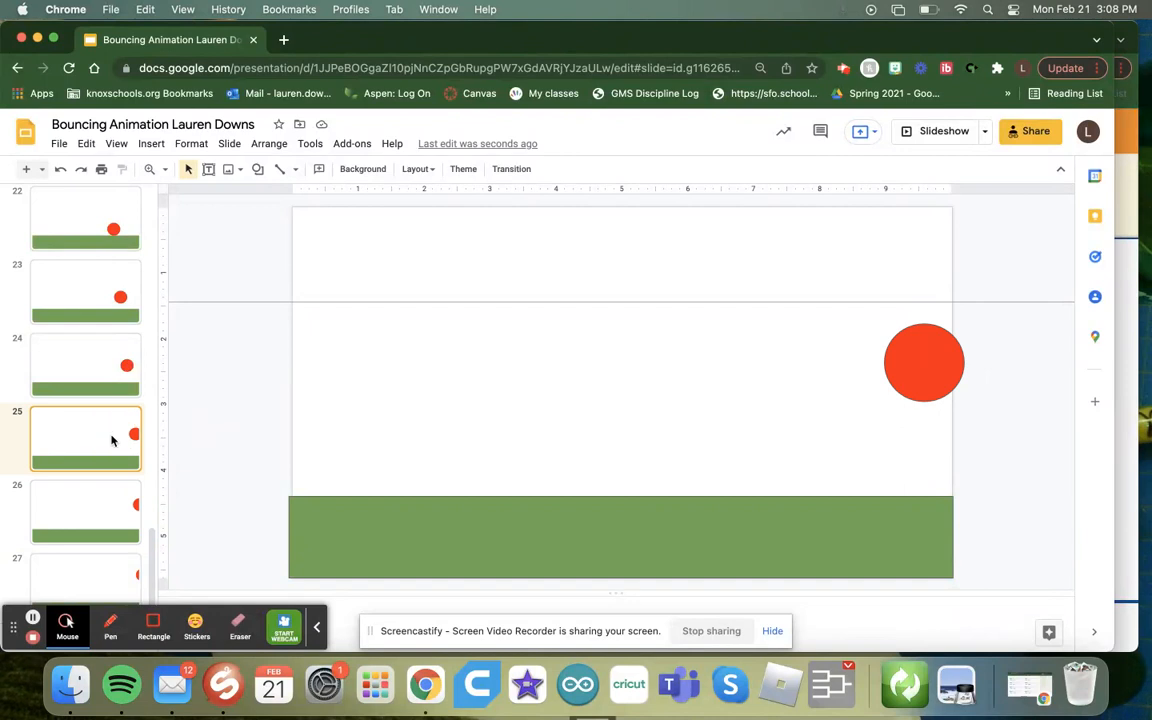
pyautogui.click(108, 512)
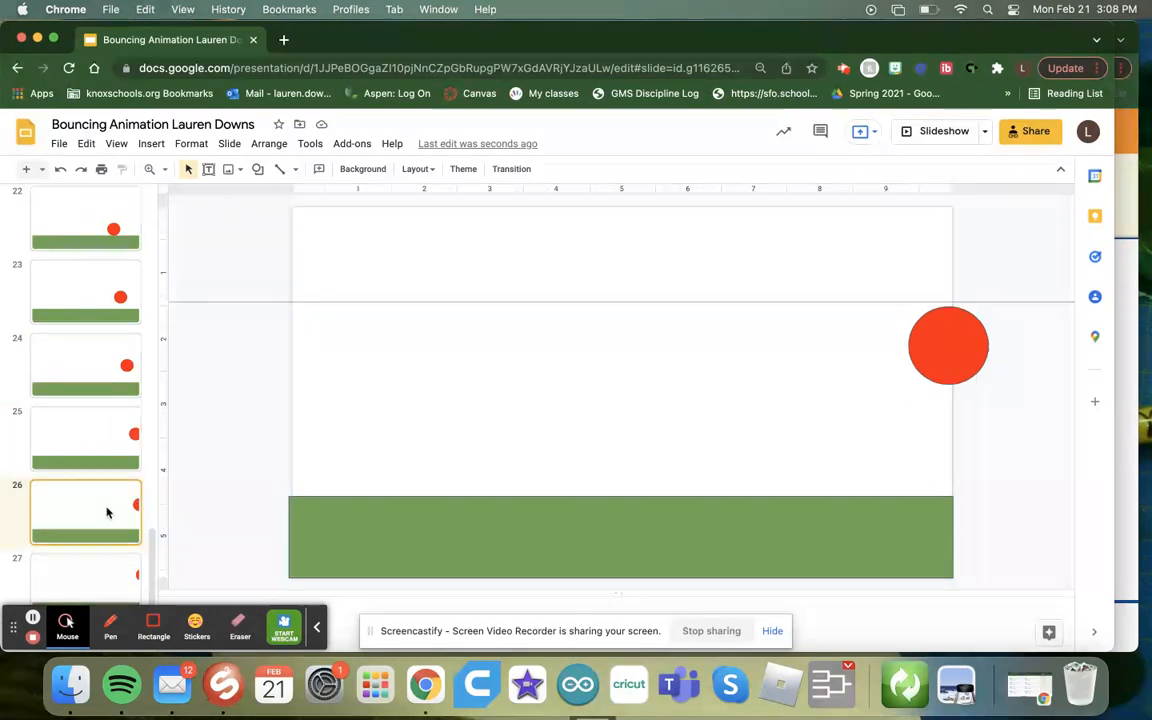
pyautogui.moveTo(940, 331); pyautogui.dragTo(921, 326)
pyautogui.click(110, 498)
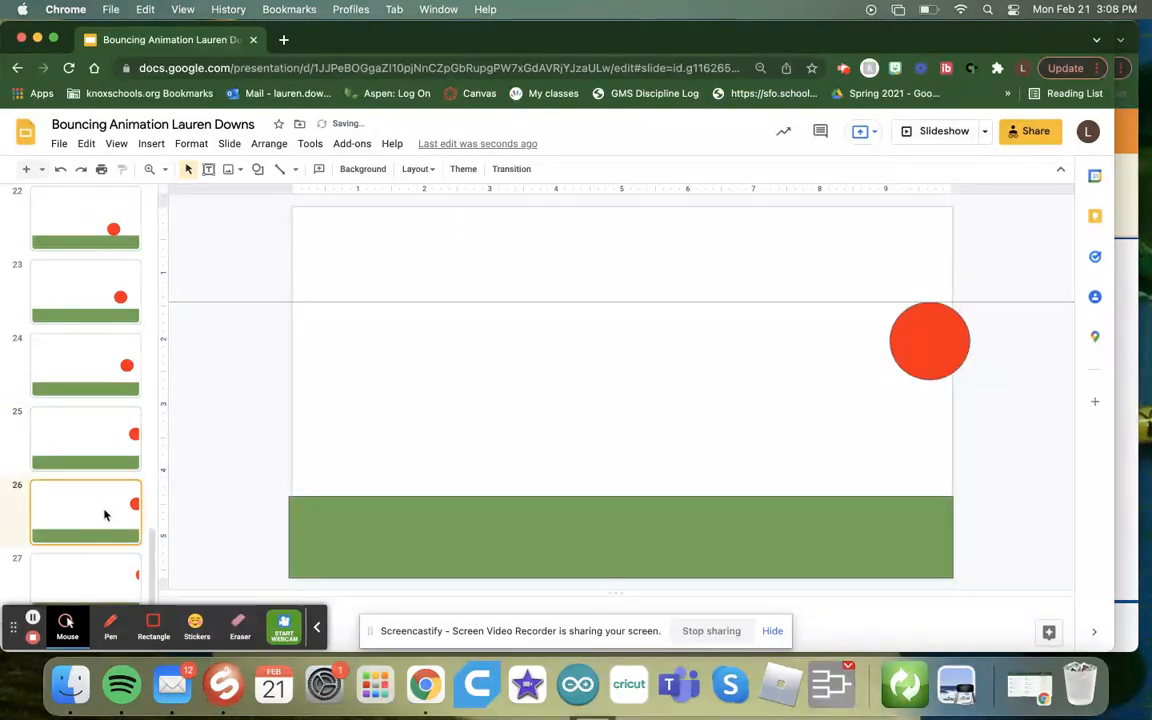
# Move the red ball on slide 27 up and left so it straddles the horizontal guide
pyautogui.click(103, 566)
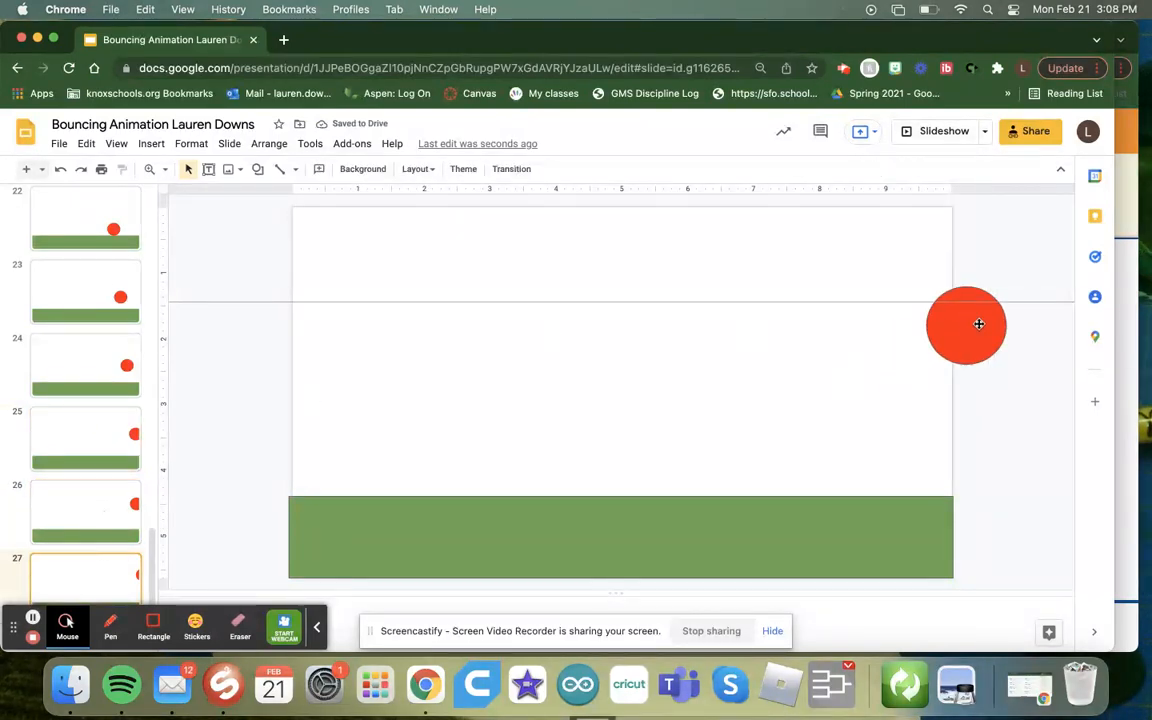
pyautogui.click(114, 522)
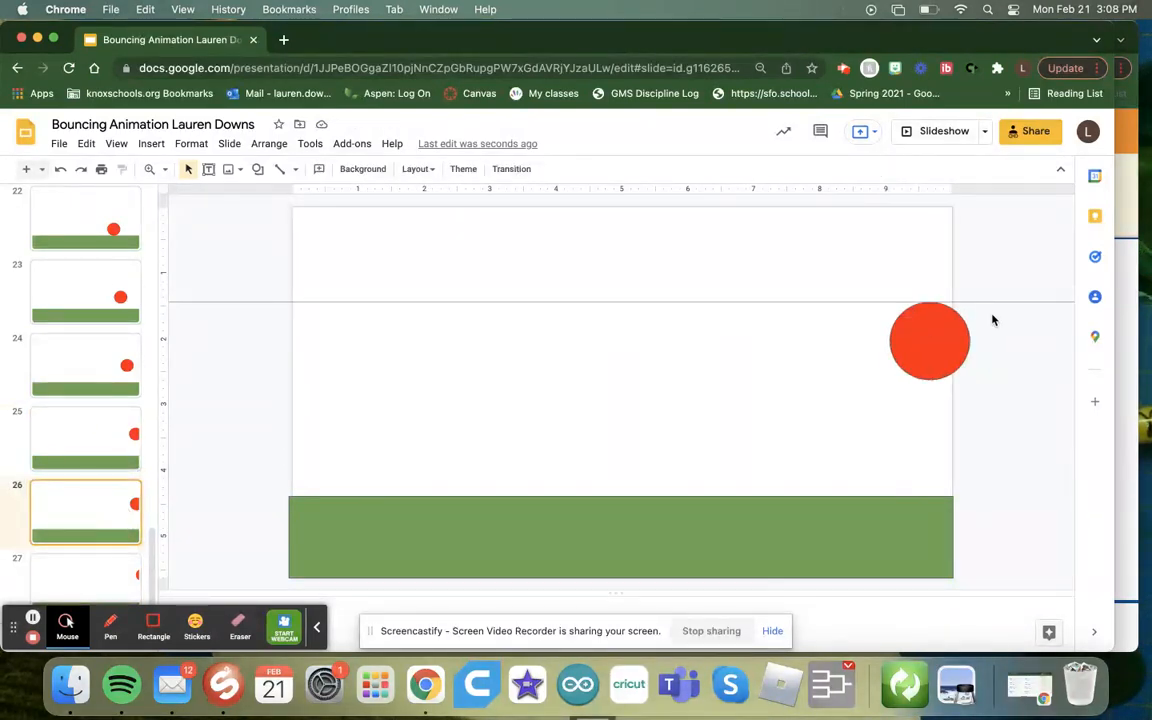
pyautogui.click(128, 575)
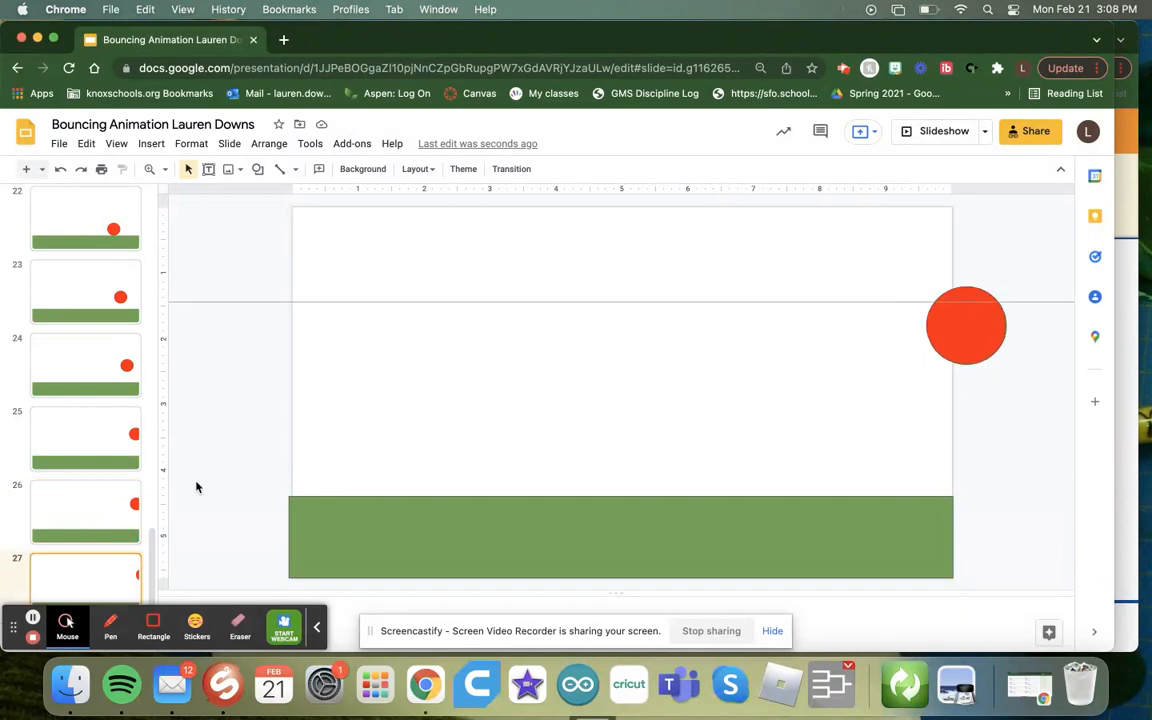
pyautogui.moveTo(954, 319); pyautogui.dragTo(932, 301)
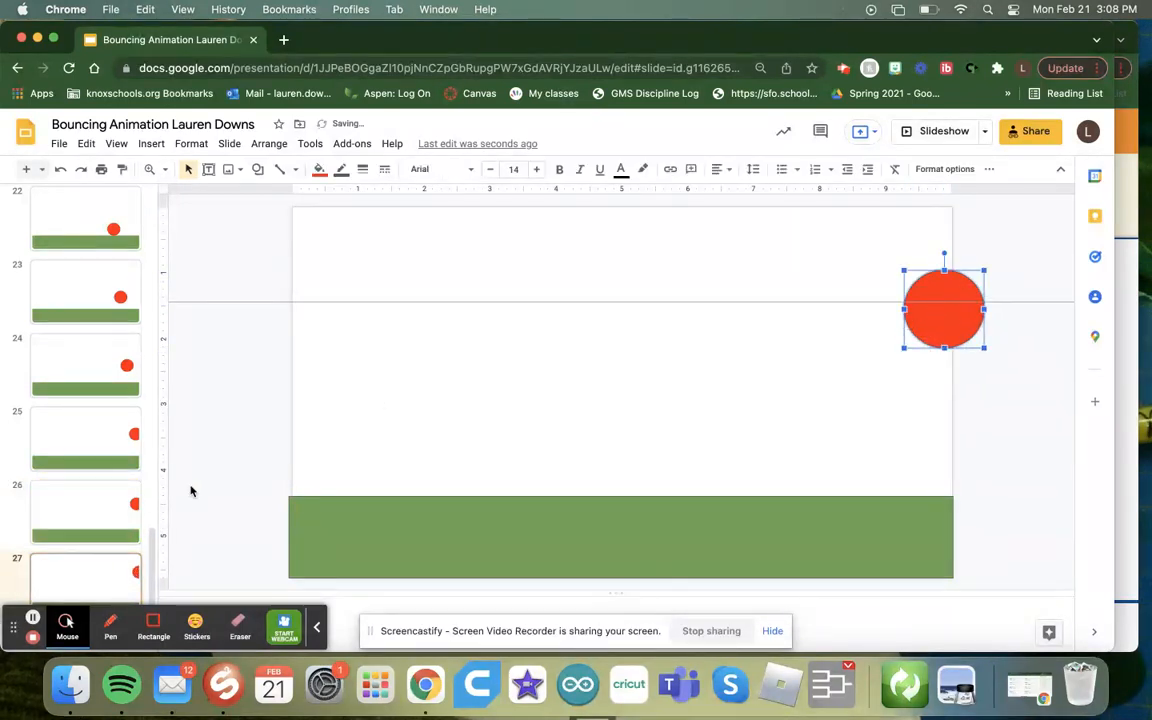
pyautogui.click(114, 498)
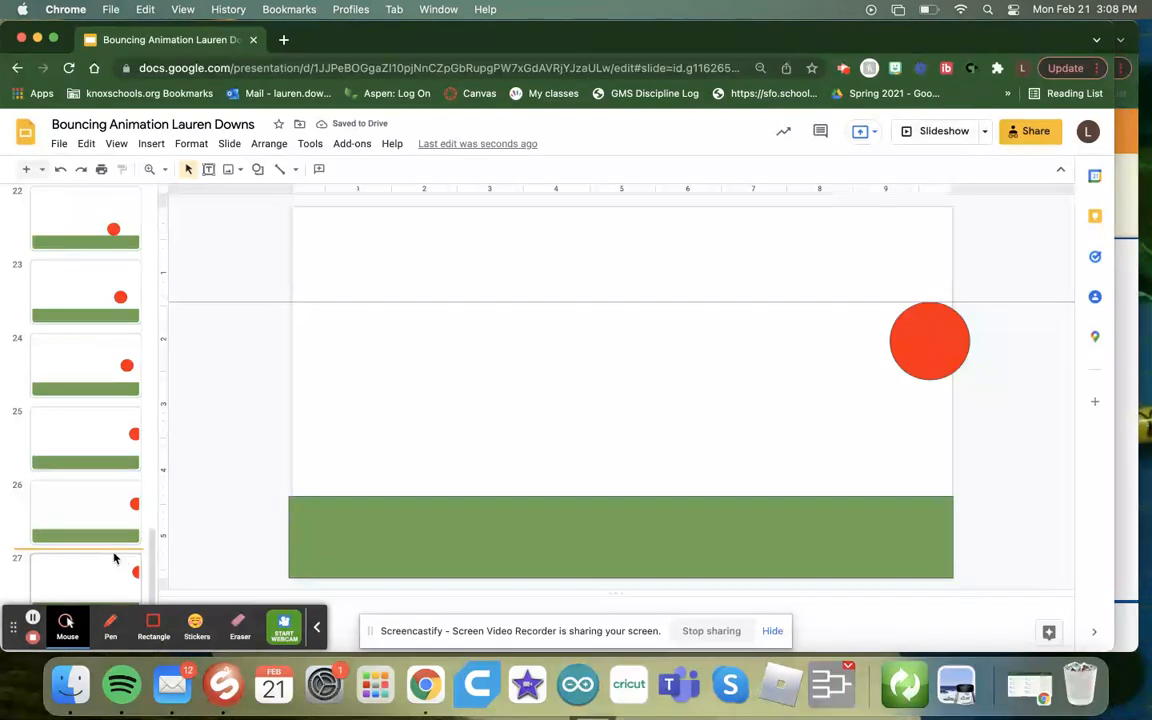
# Duplicate slide 27 and move the ball on the copy up and right, with most of it still above the guide
pyautogui.click(111, 578)
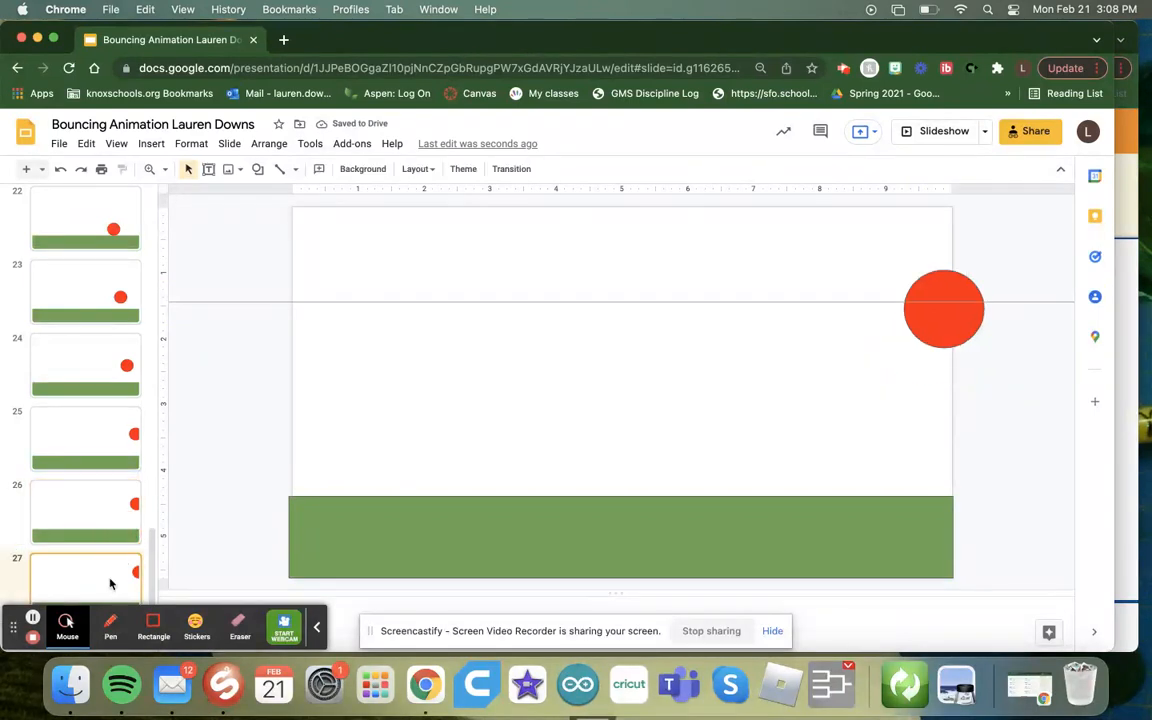
pyautogui.rightClick(111, 584)
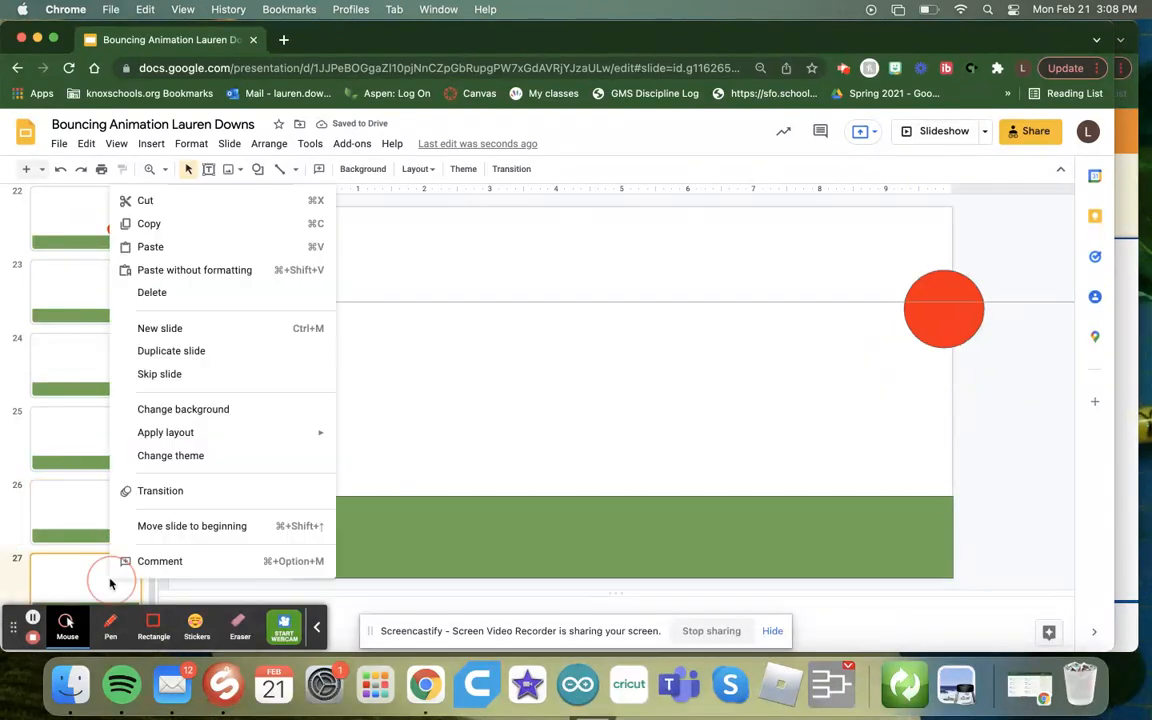
pyautogui.click(227, 355)
pyautogui.moveTo(948, 278); pyautogui.dragTo(970, 256)
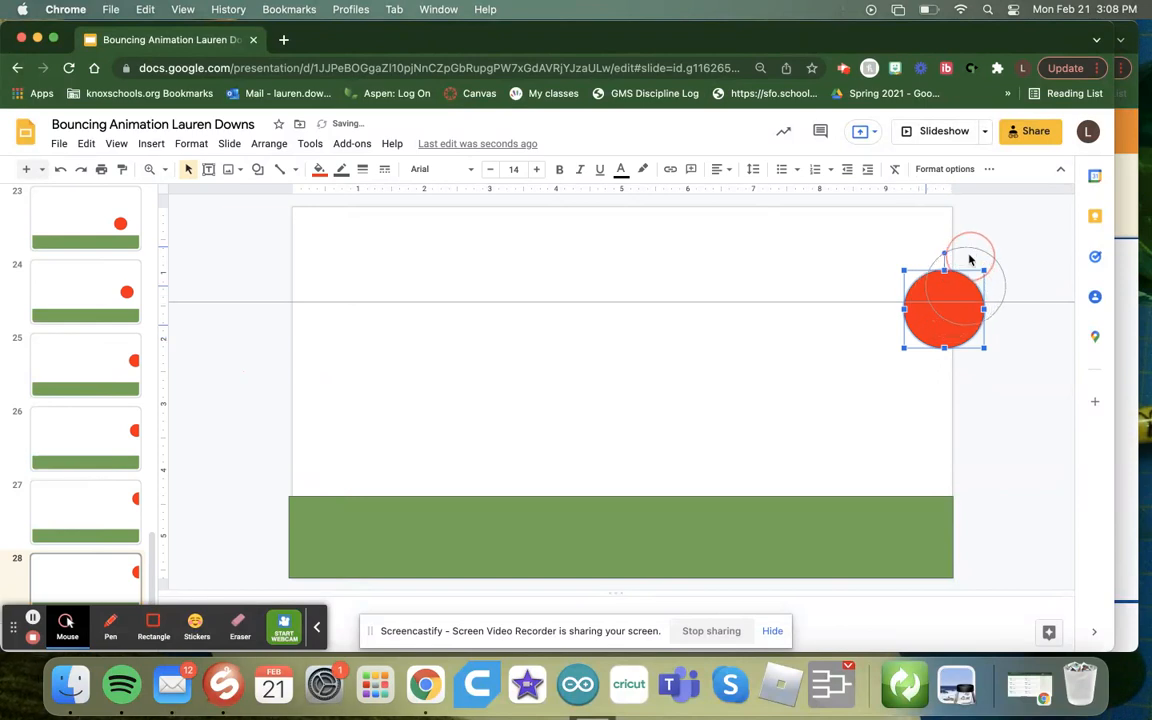
# Duplicate slide 28, move the copy's ball up and right until its bottom rests on the guide, and compare both slides
pyautogui.click(118, 582)
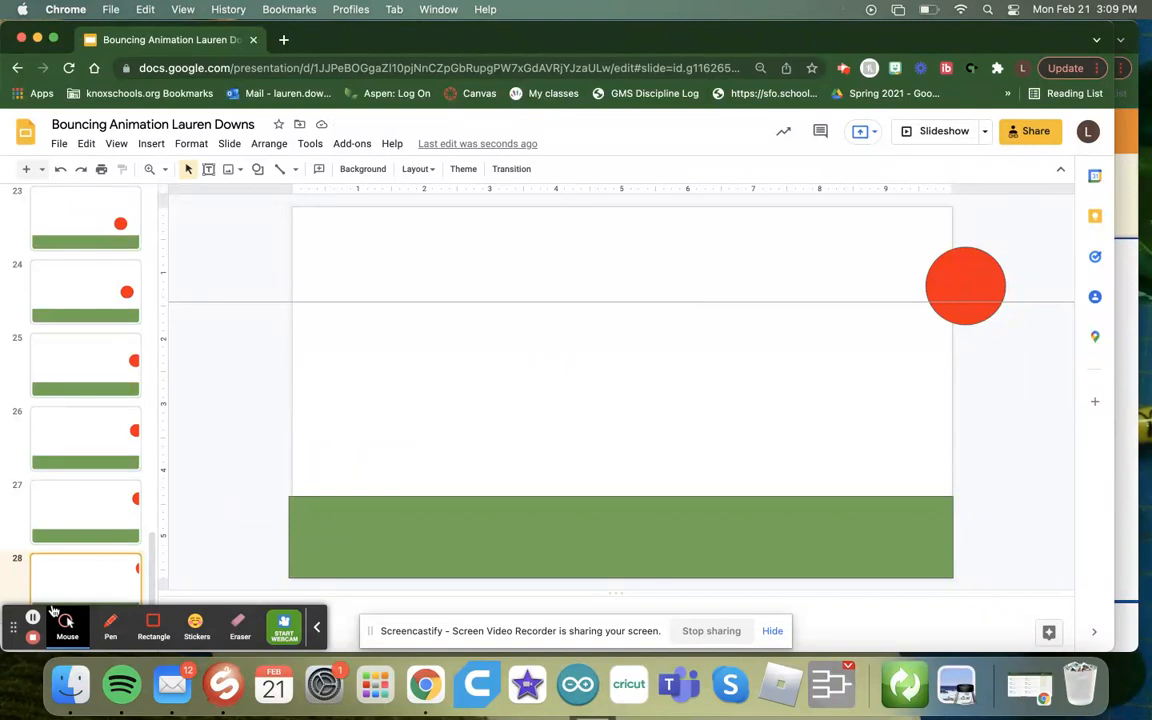
pyautogui.rightClick(106, 572)
pyautogui.click(200, 340)
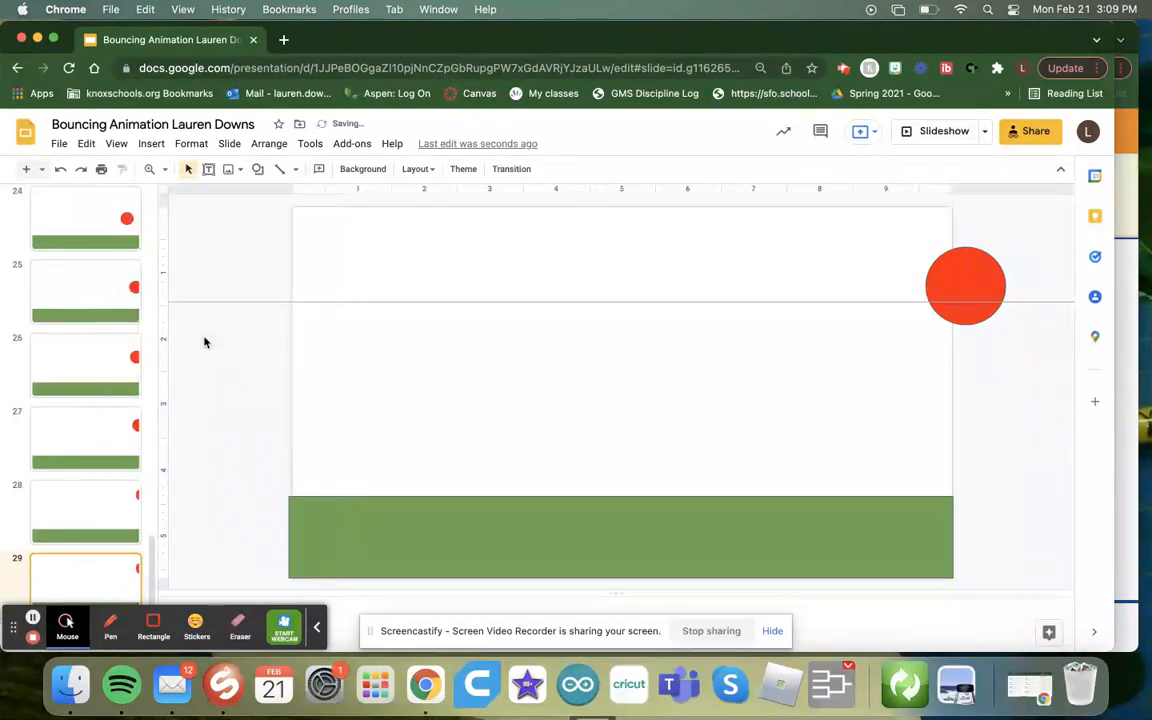
pyautogui.click(977, 261)
pyautogui.moveTo(977, 261); pyautogui.dragTo(986, 248)
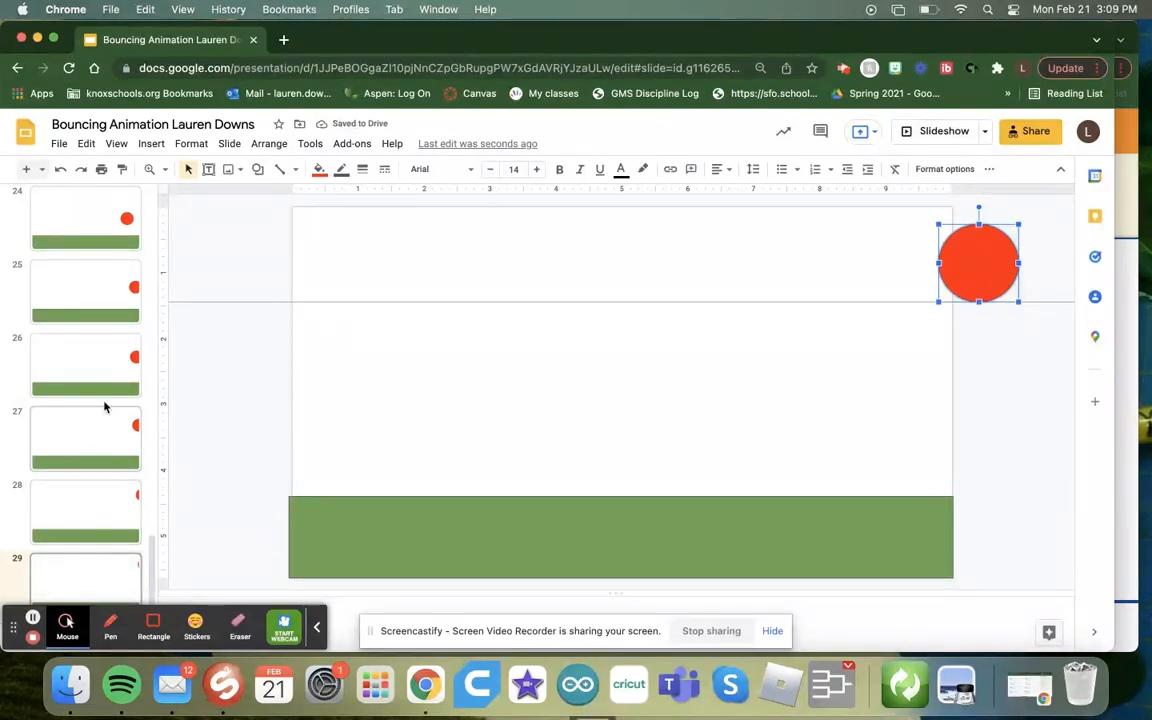
pyautogui.click(106, 498)
pyautogui.click(106, 498)
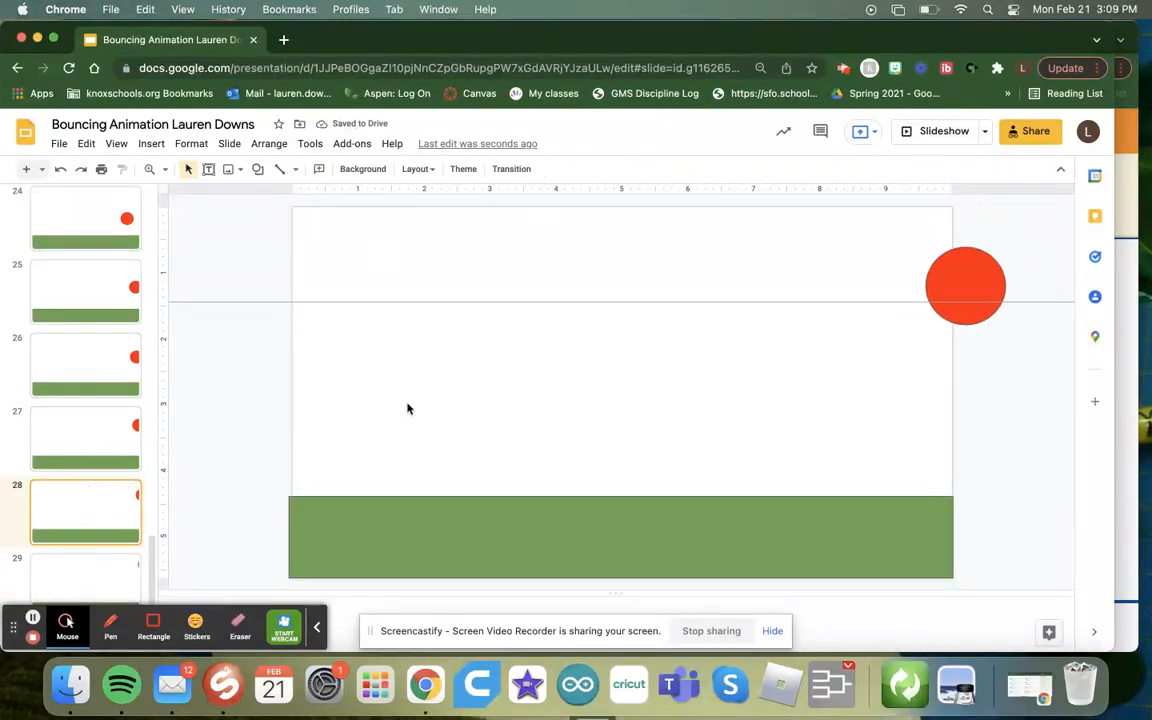
pyautogui.click(93, 576)
# Return to slide 2 at the start of the animation and hide the guides
pyautogui.scroll(15, 141, 334)
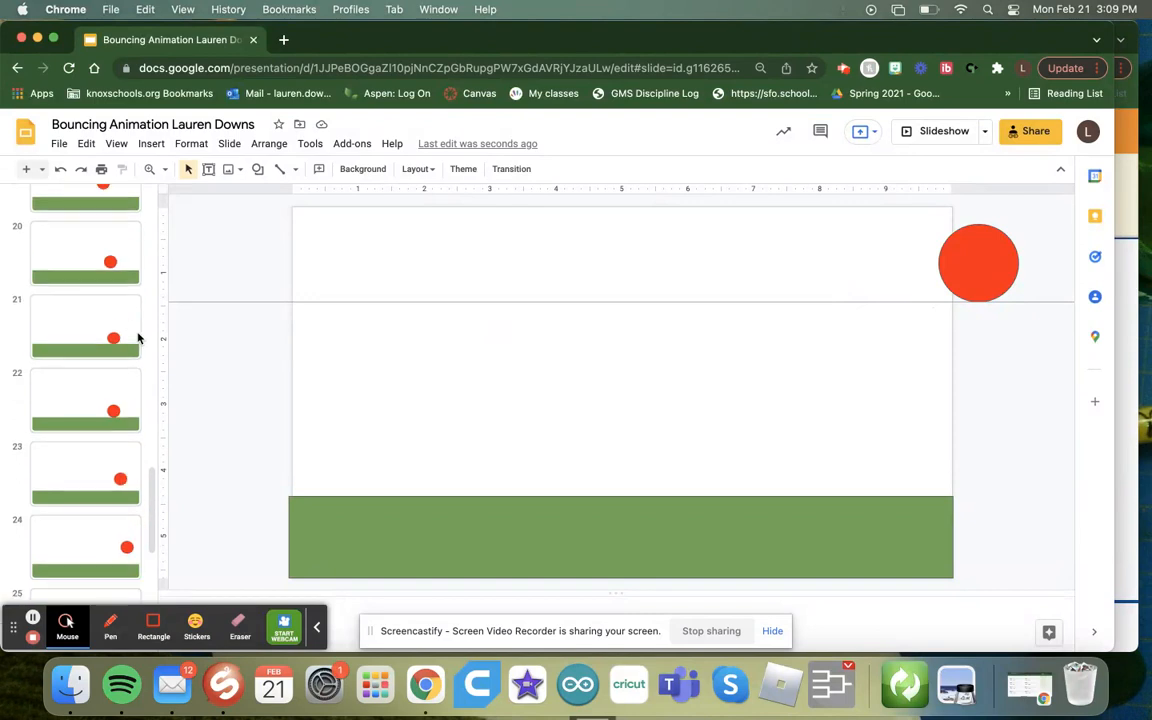
pyautogui.click(57, 277)
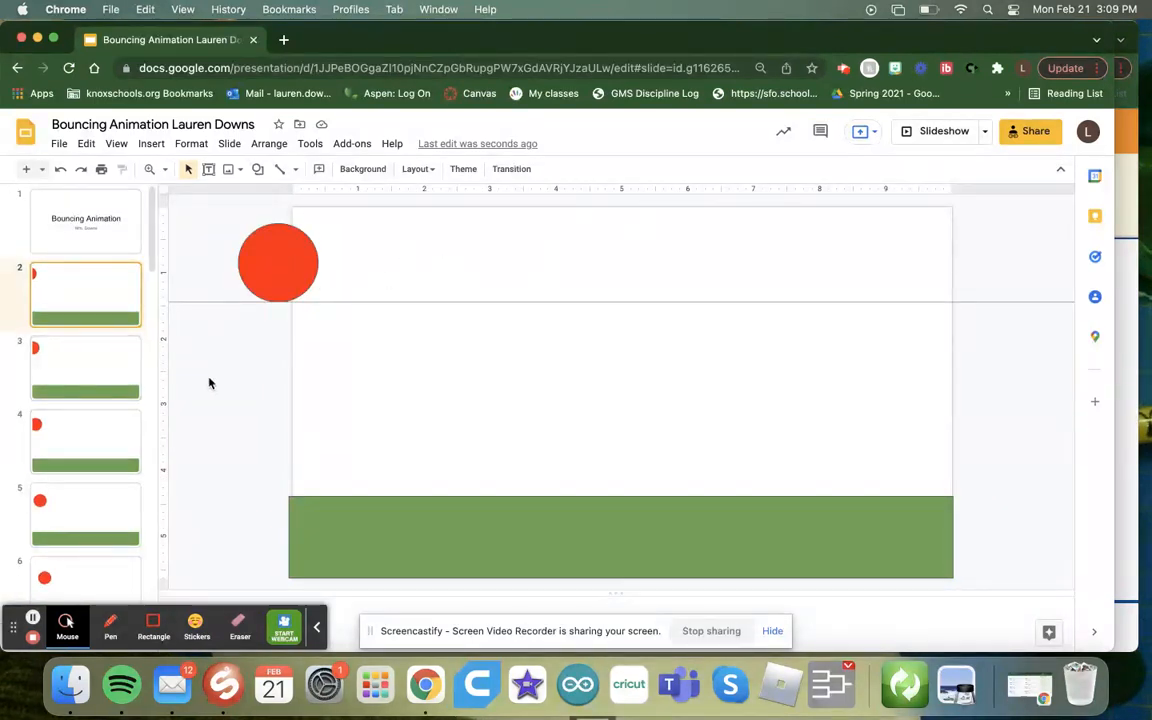
pyautogui.rightClick(352, 190)
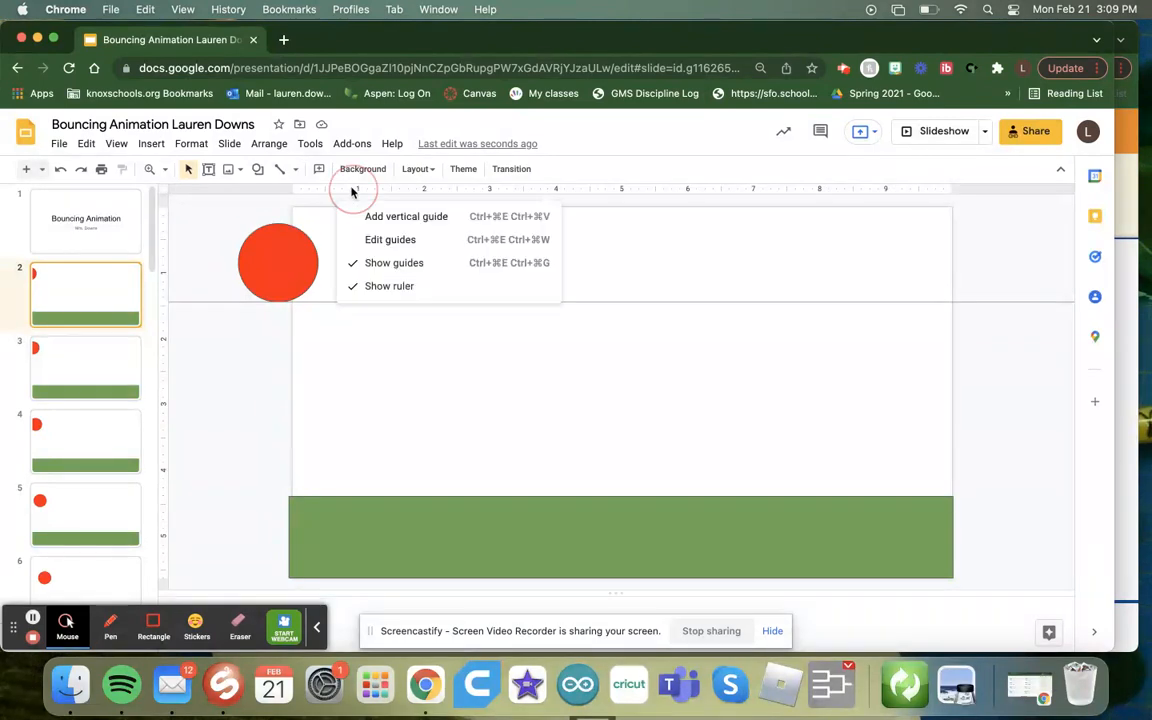
pyautogui.rightClick(330, 193)
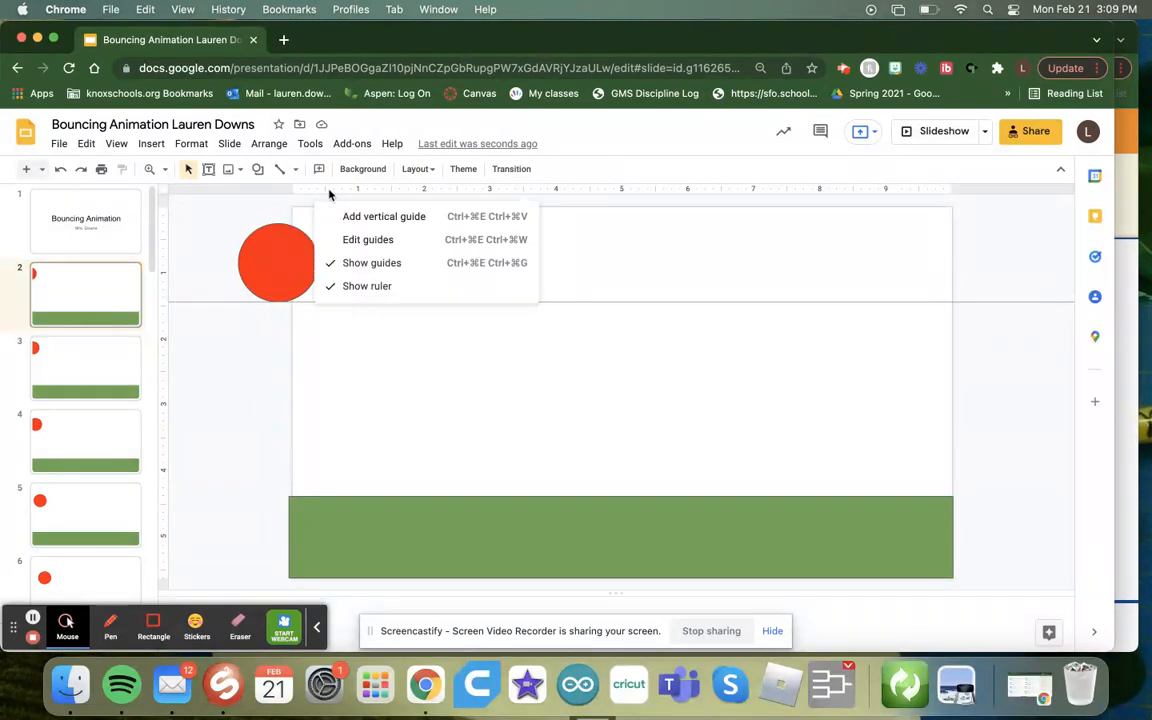
pyautogui.click(408, 264)
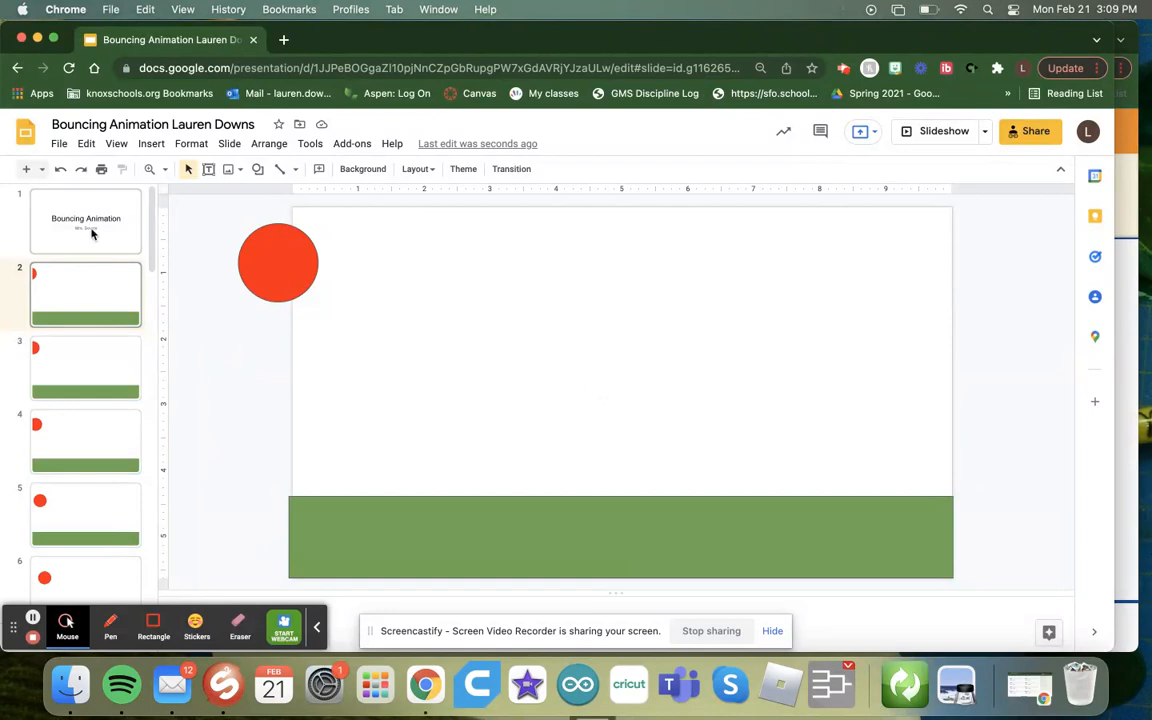
# Give slide 2 a Fade transition with a 0.1-second duration and apply it to all slides
pyautogui.click(527, 172)
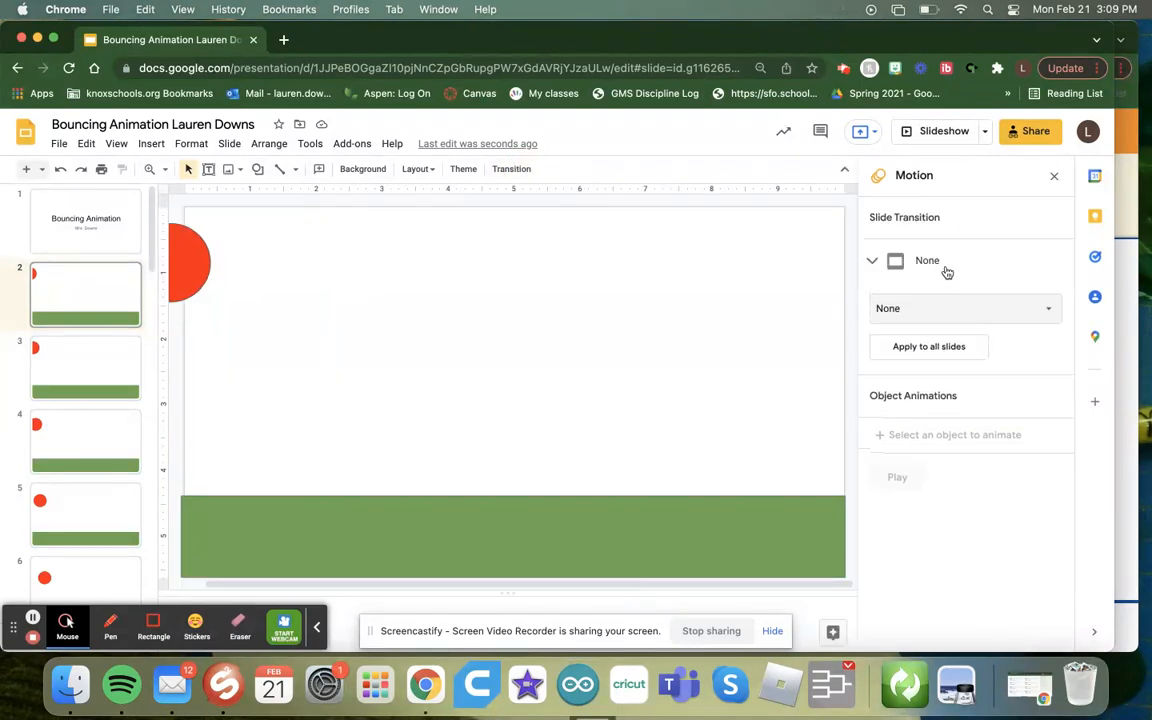
pyautogui.click(874, 262)
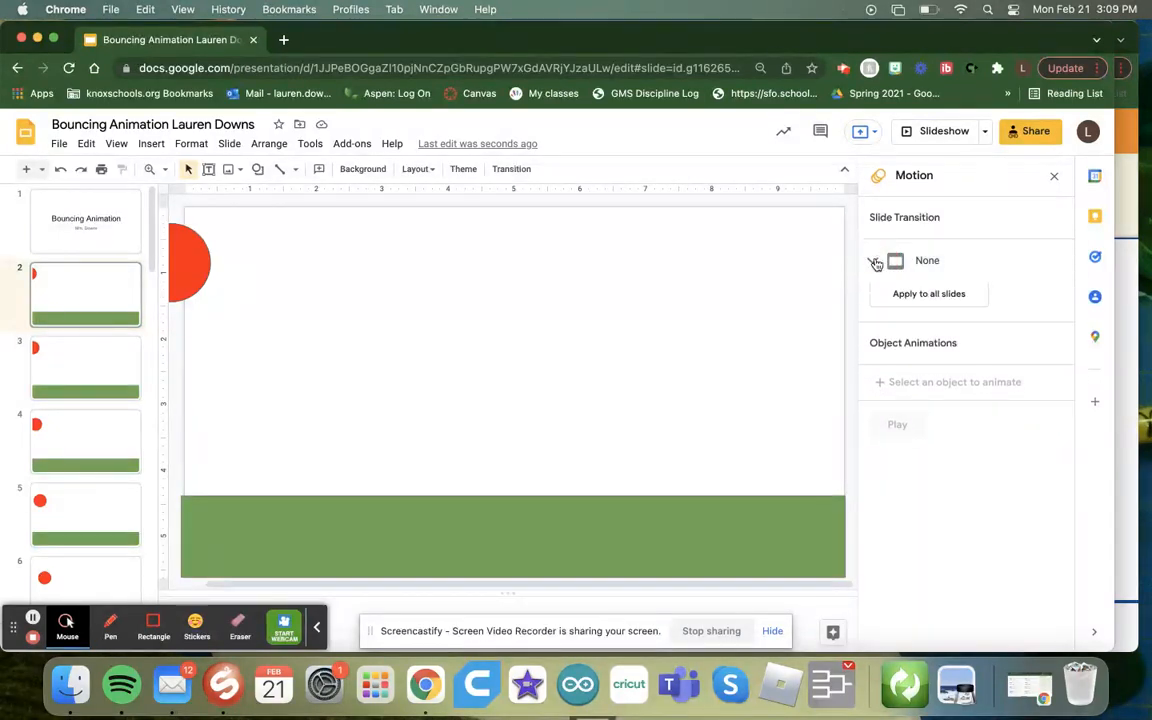
pyautogui.click(933, 305)
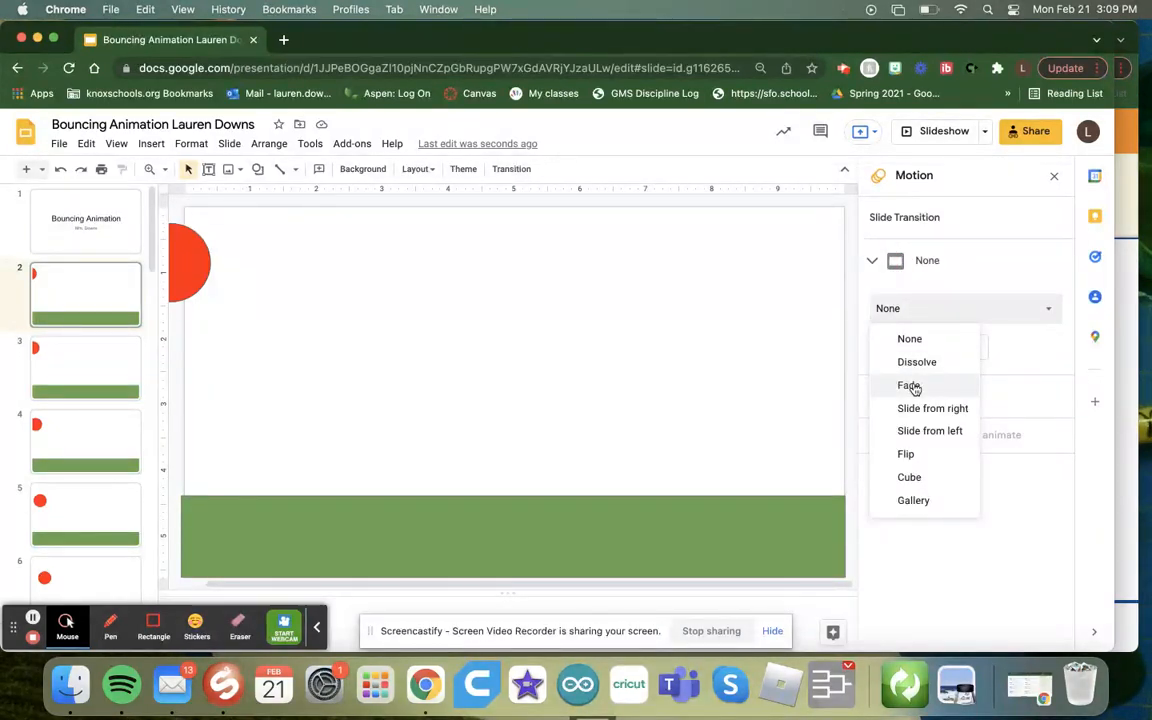
pyautogui.click(912, 387)
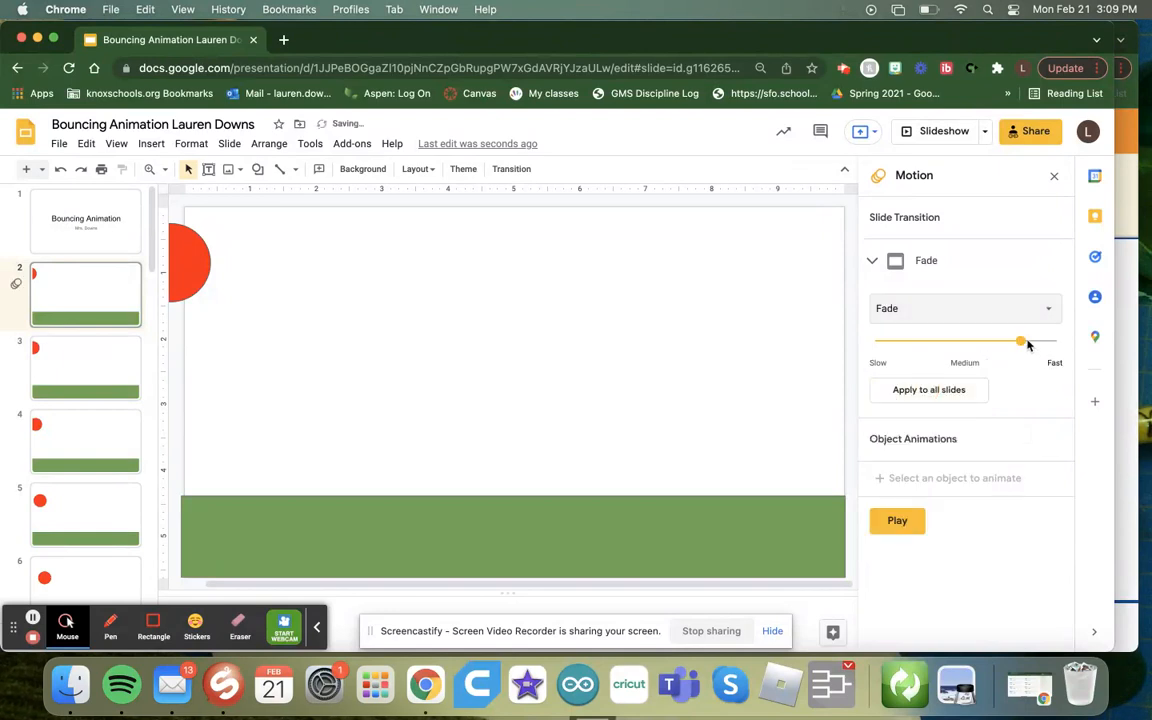
pyautogui.moveTo(1021, 340); pyautogui.dragTo(1057, 343)
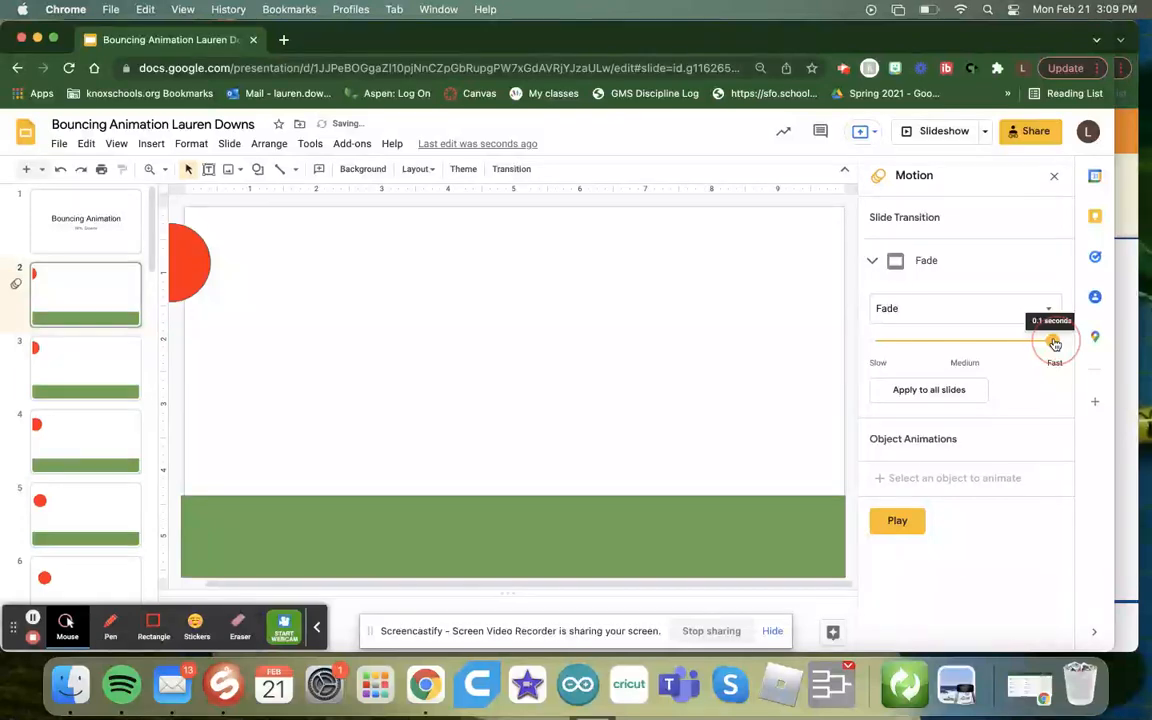
pyautogui.click(916, 390)
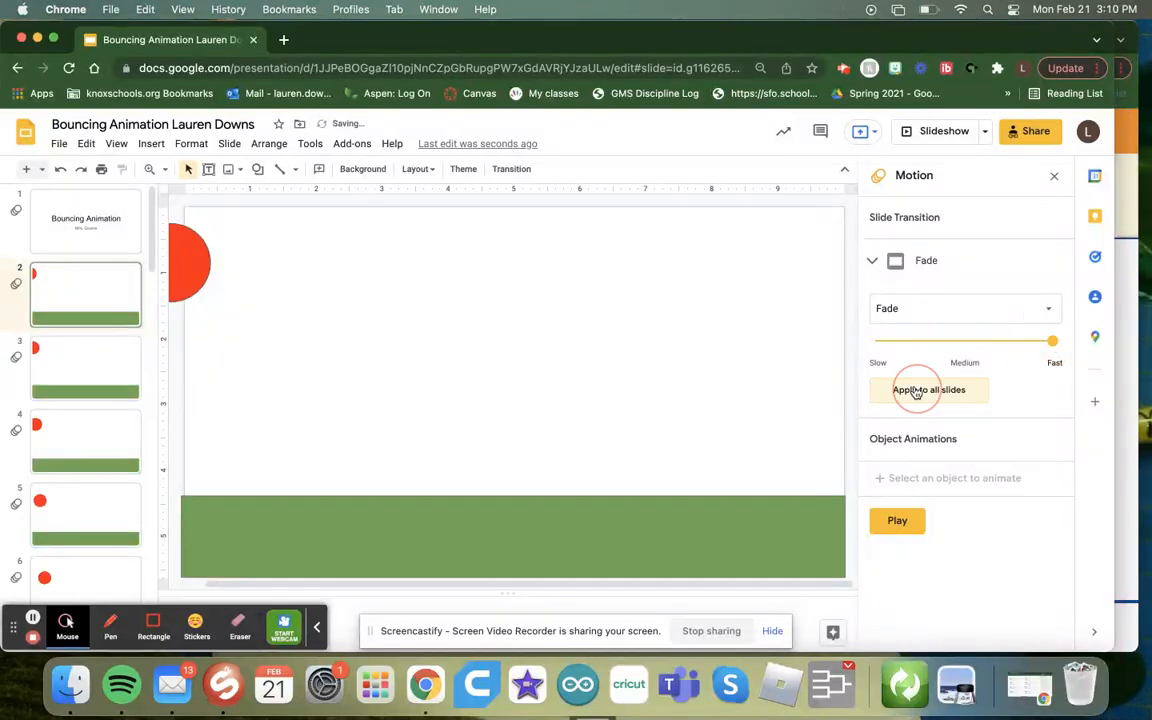
# Play the slideshow from slide 2, advance one slide to check the transition, and exit the presentation
pyautogui.click(912, 146)
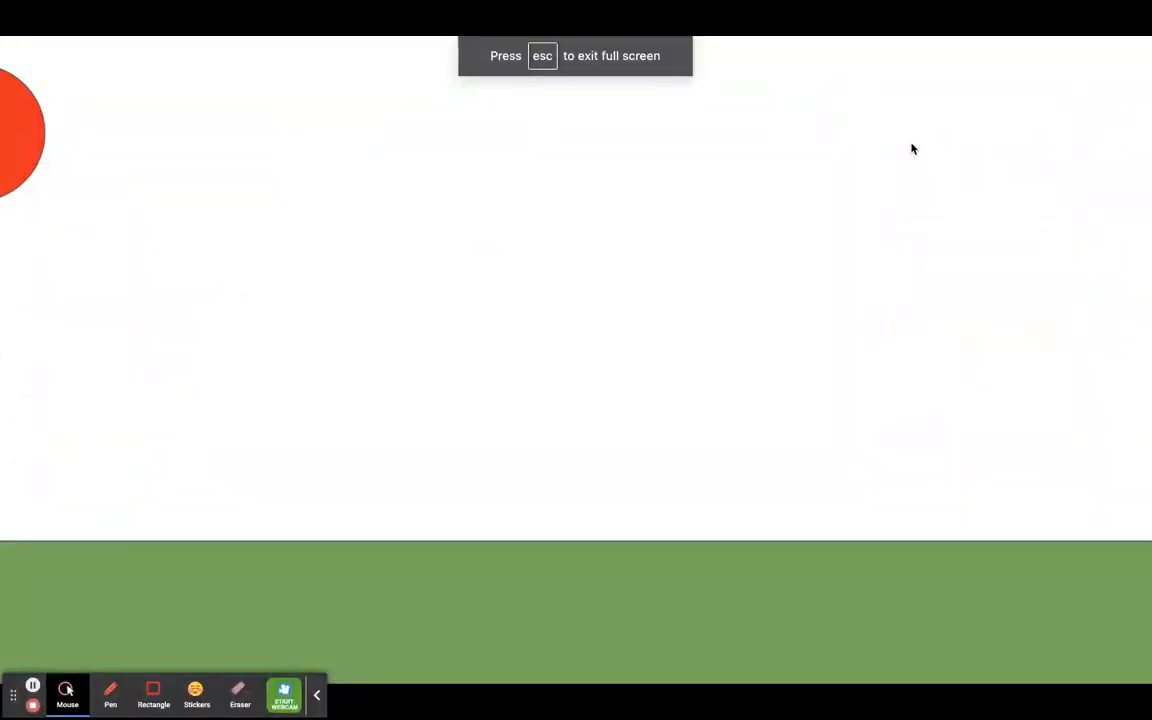
pyautogui.click(920, 268)
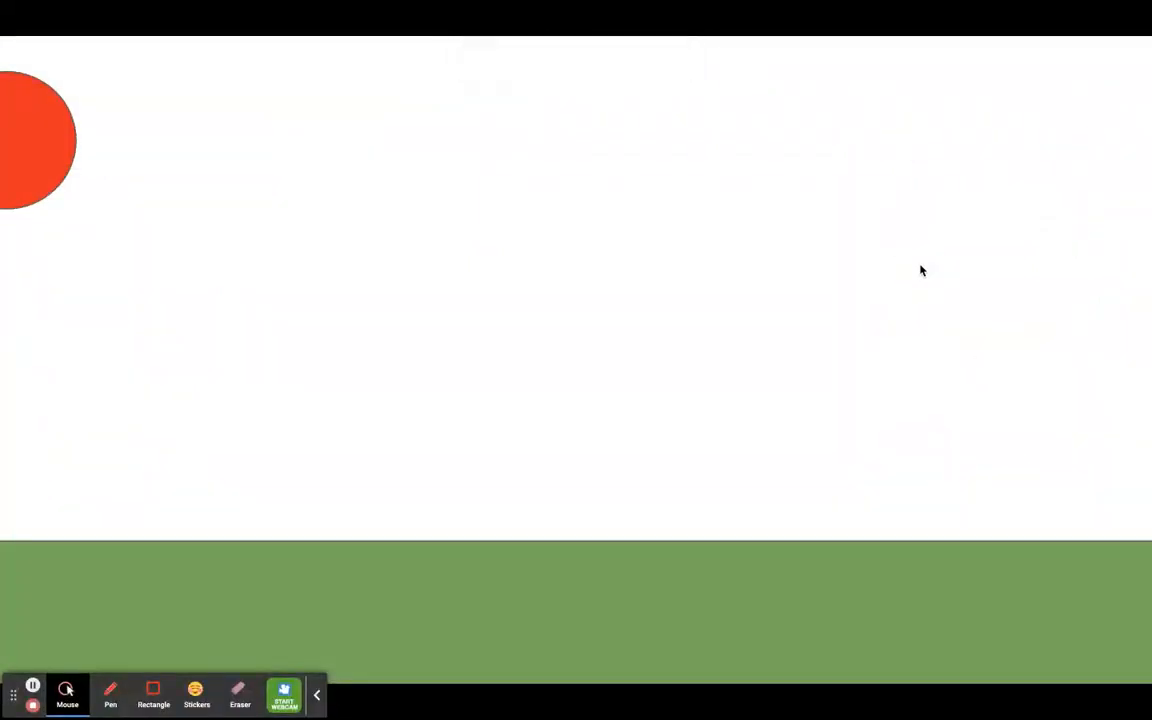
pyautogui.press('Escape')
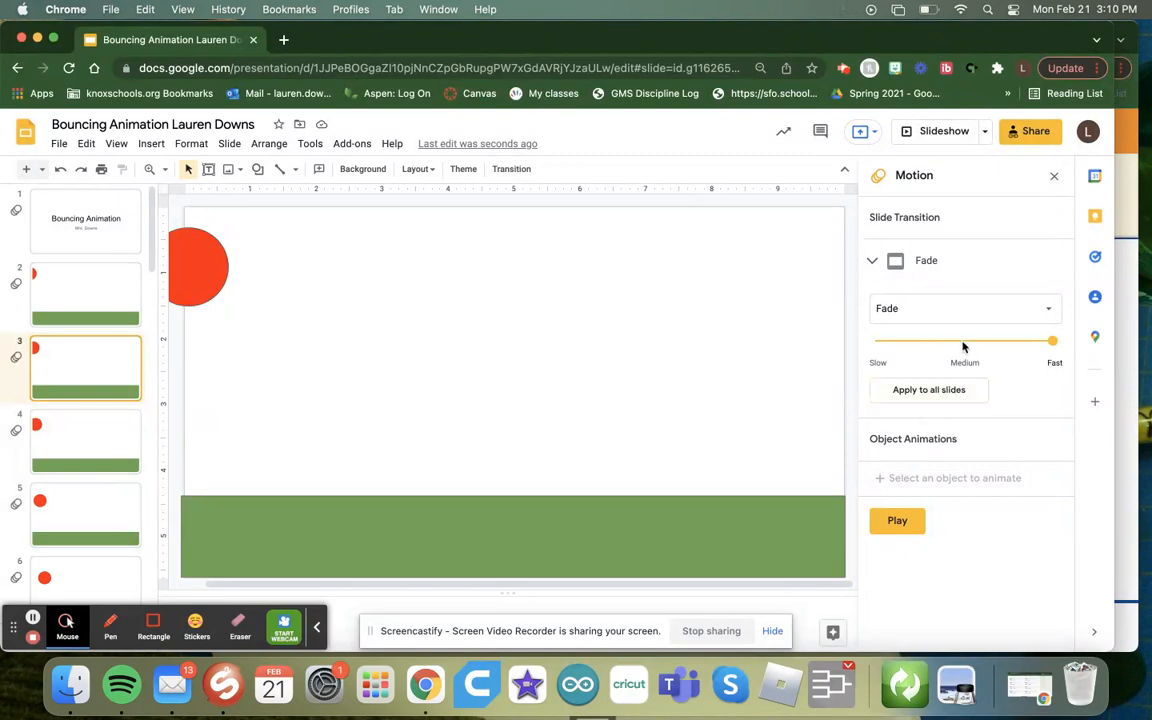
# Set the Fade duration to 0.0 seconds, preview it on slide 3, and apply the transition to all slides
pyautogui.moveTo(1050, 342)
pyautogui.mouseDown()
pyautogui.moveTo(1016, 342)
pyautogui.moveTo(1056, 342)
pyautogui.mouseUp()
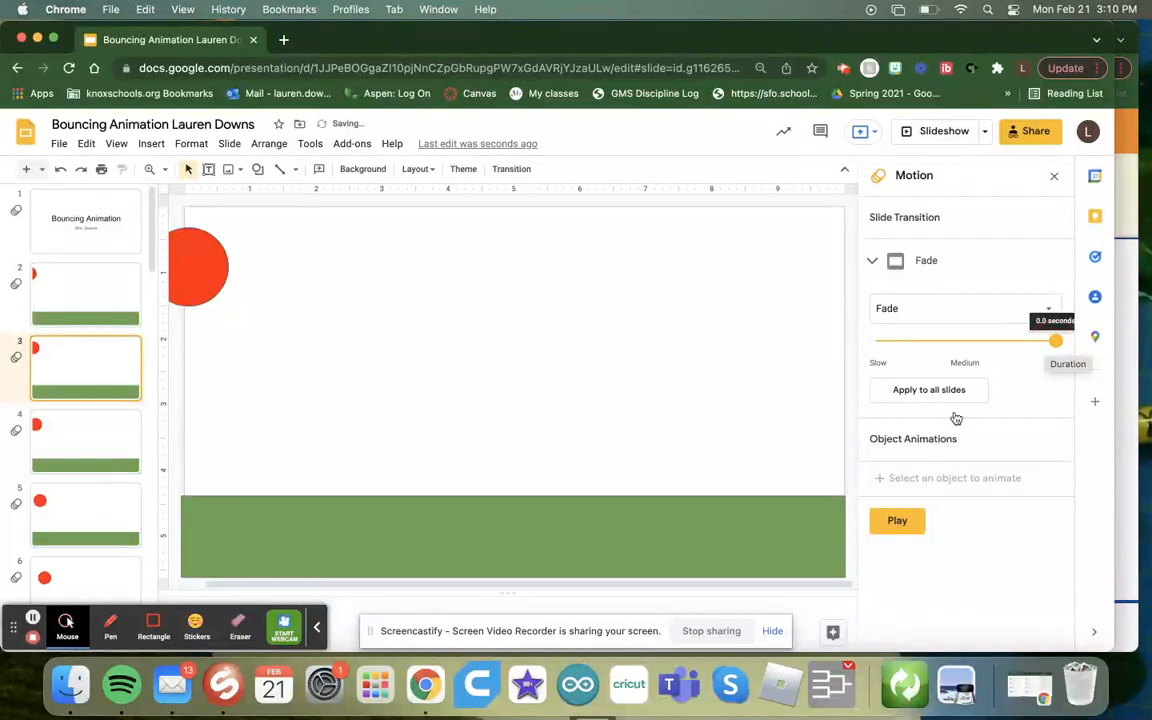
pyautogui.click(893, 524)
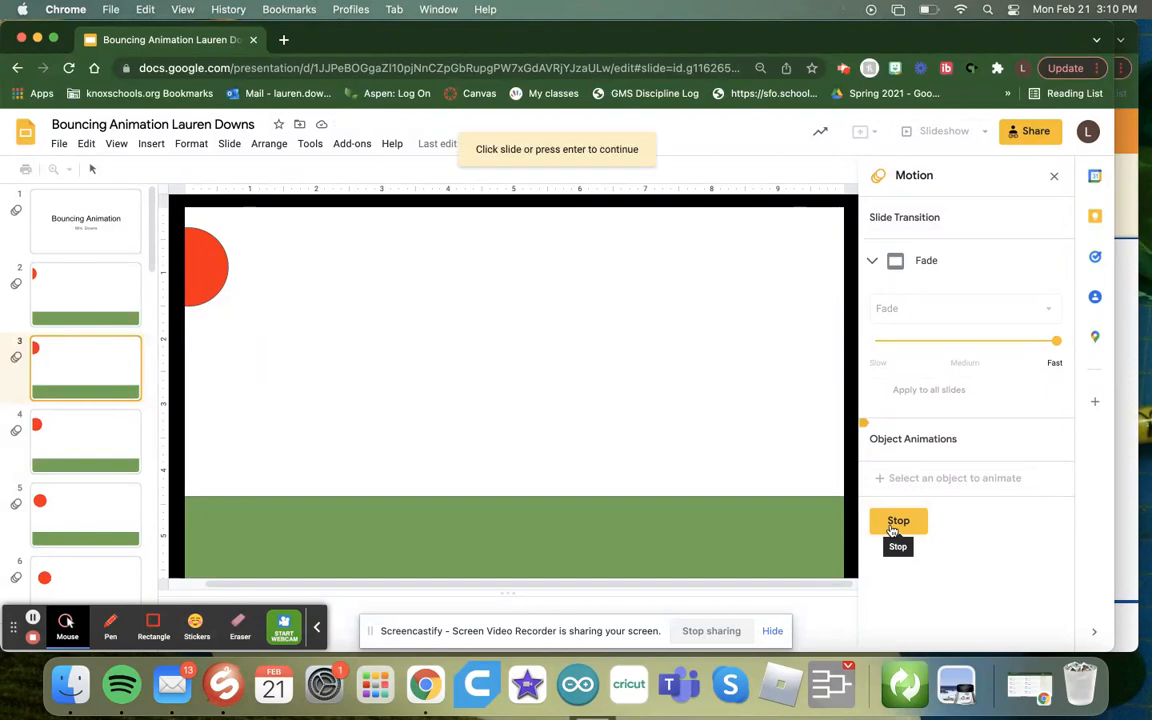
pyautogui.click(621, 497)
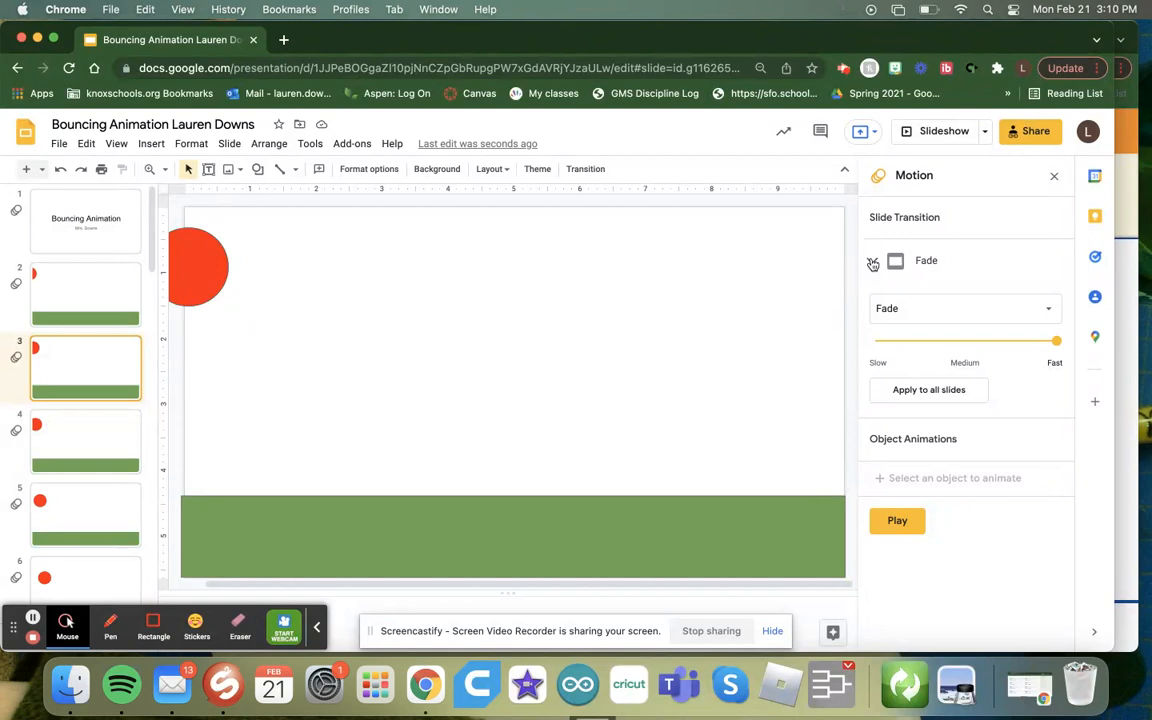
pyautogui.click(918, 398)
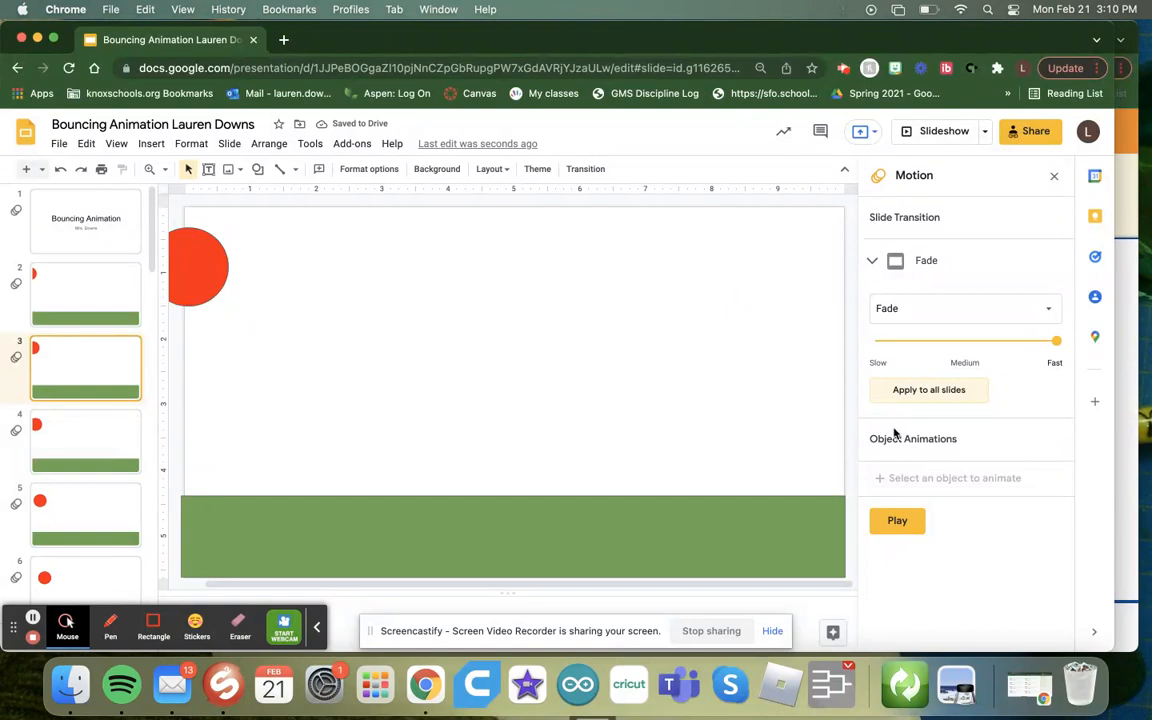
pyautogui.click(1055, 178)
# Publish the presentation to the web, auto-advancing every second, starting as soon as the player loads and restarting after the last slide
pyautogui.click(61, 144)
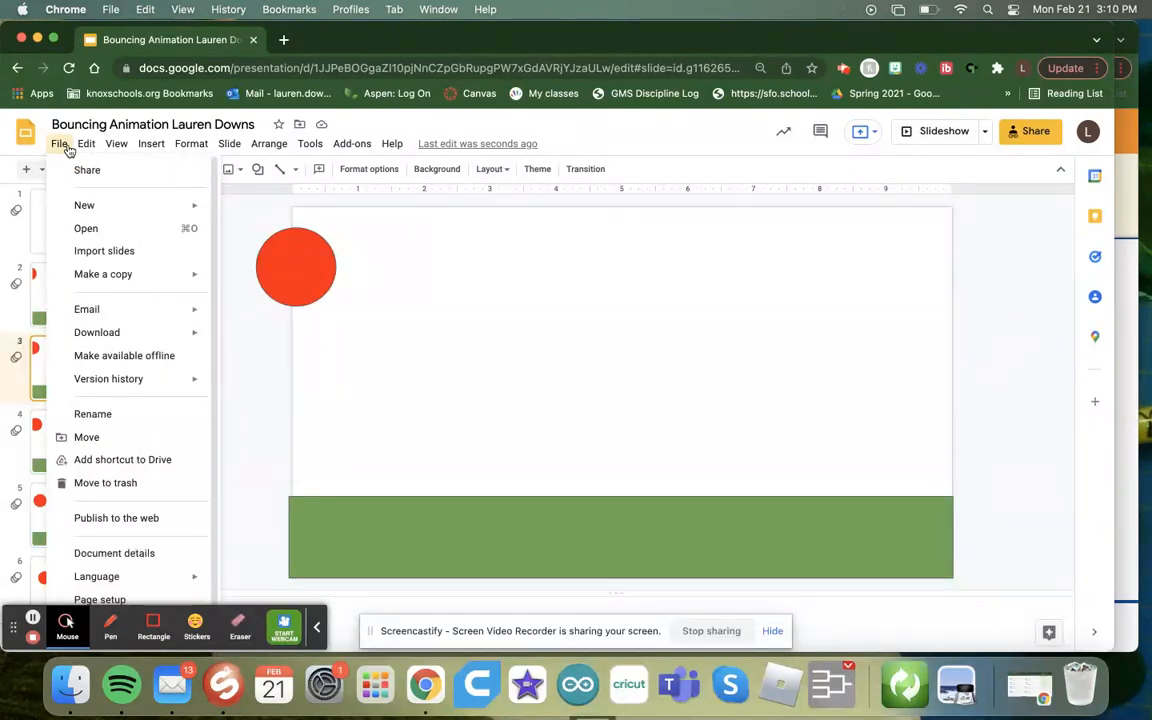
pyautogui.click(128, 519)
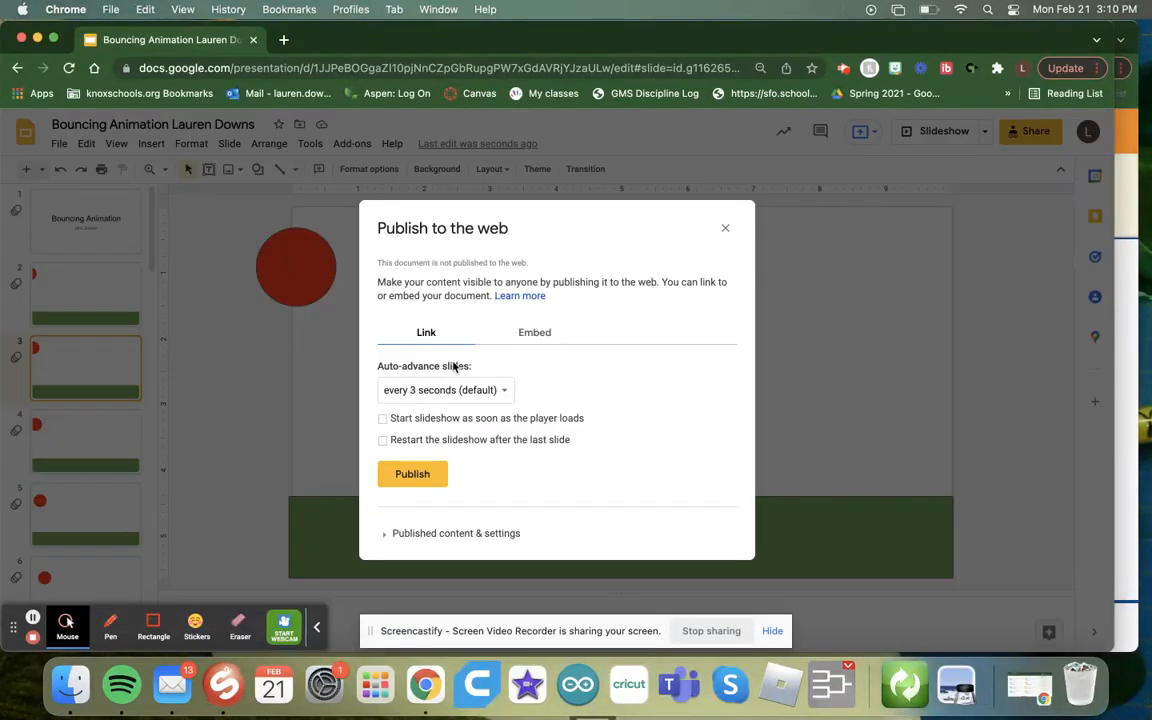
pyautogui.click(424, 391)
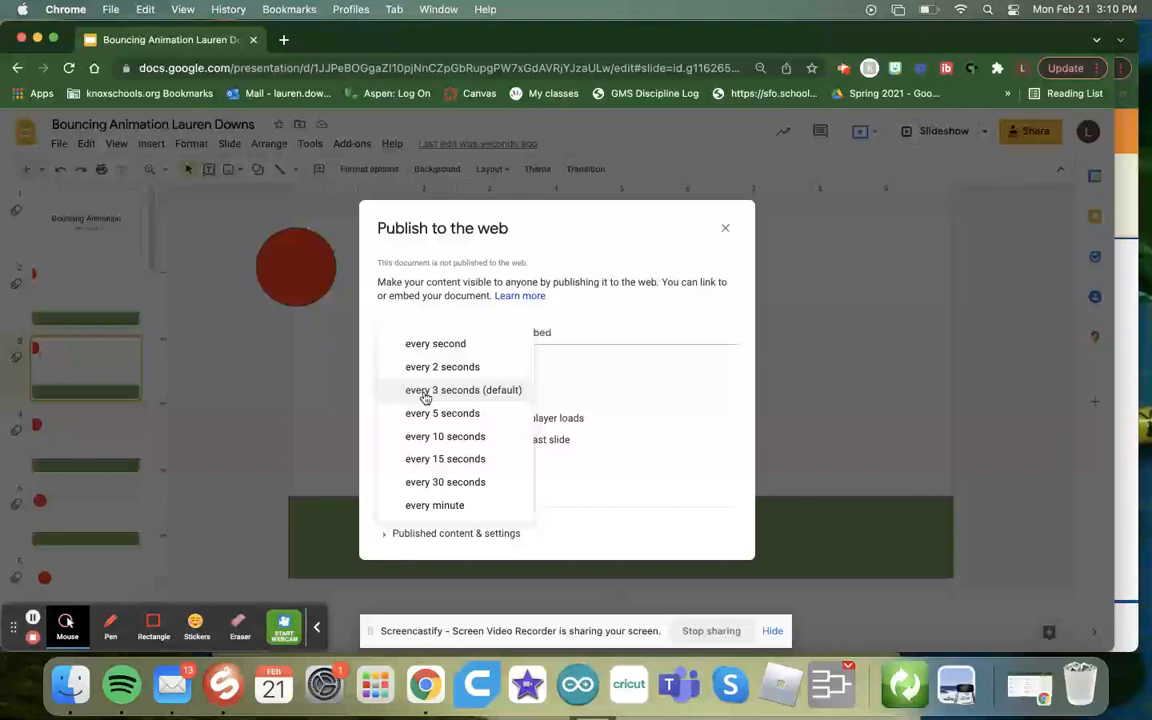
pyautogui.click(446, 344)
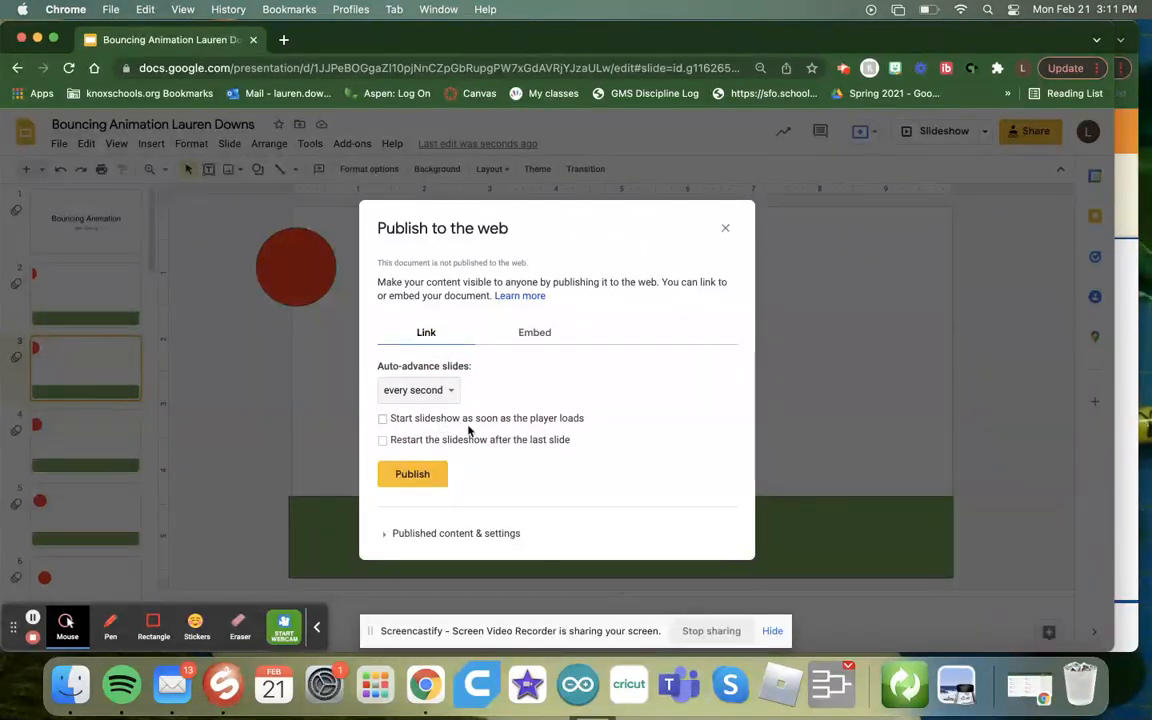
pyautogui.click(384, 419)
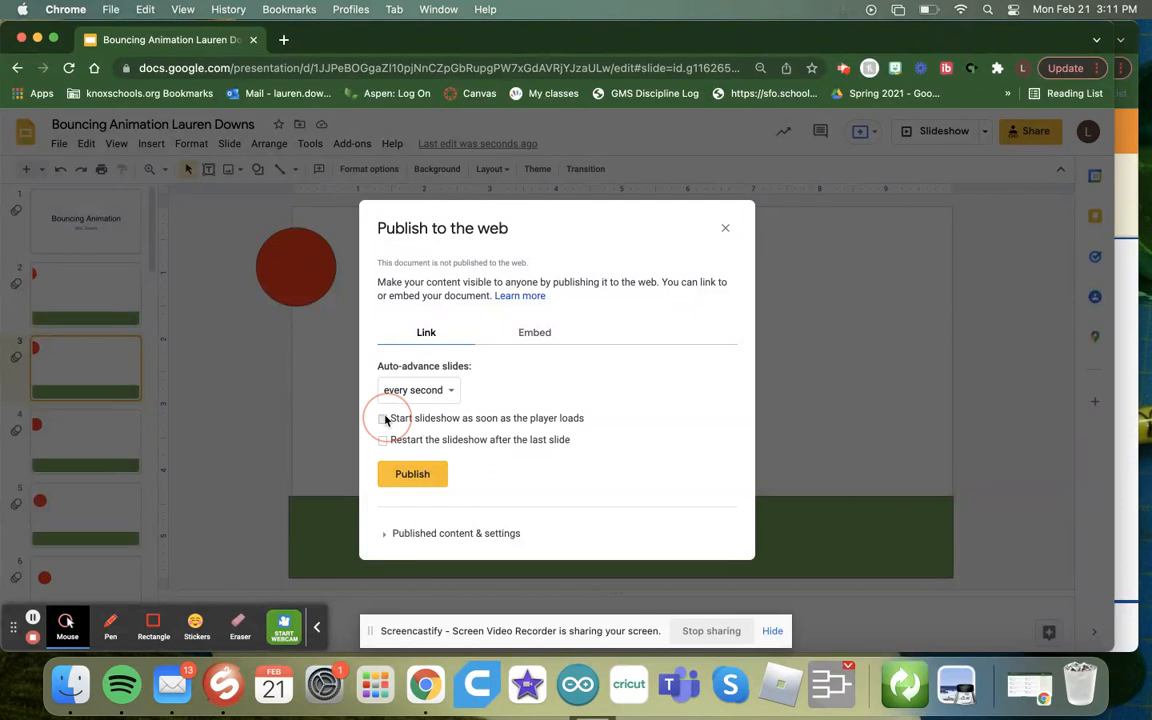
pyautogui.click(411, 474)
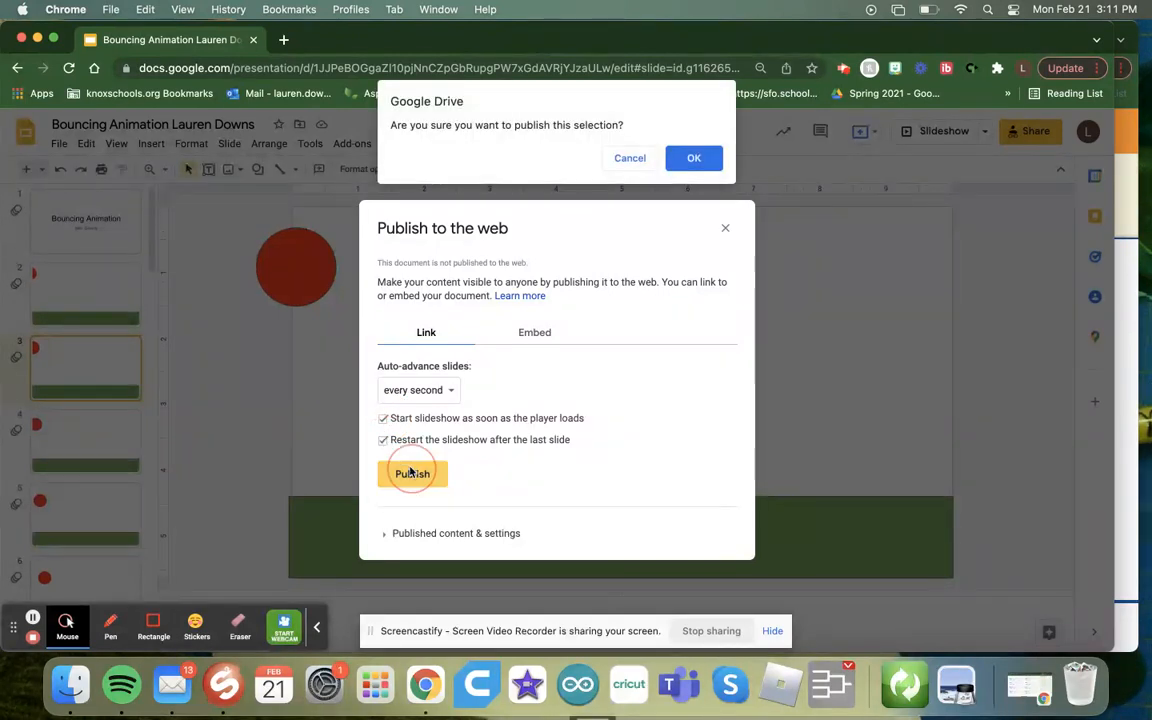
pyautogui.click(695, 160)
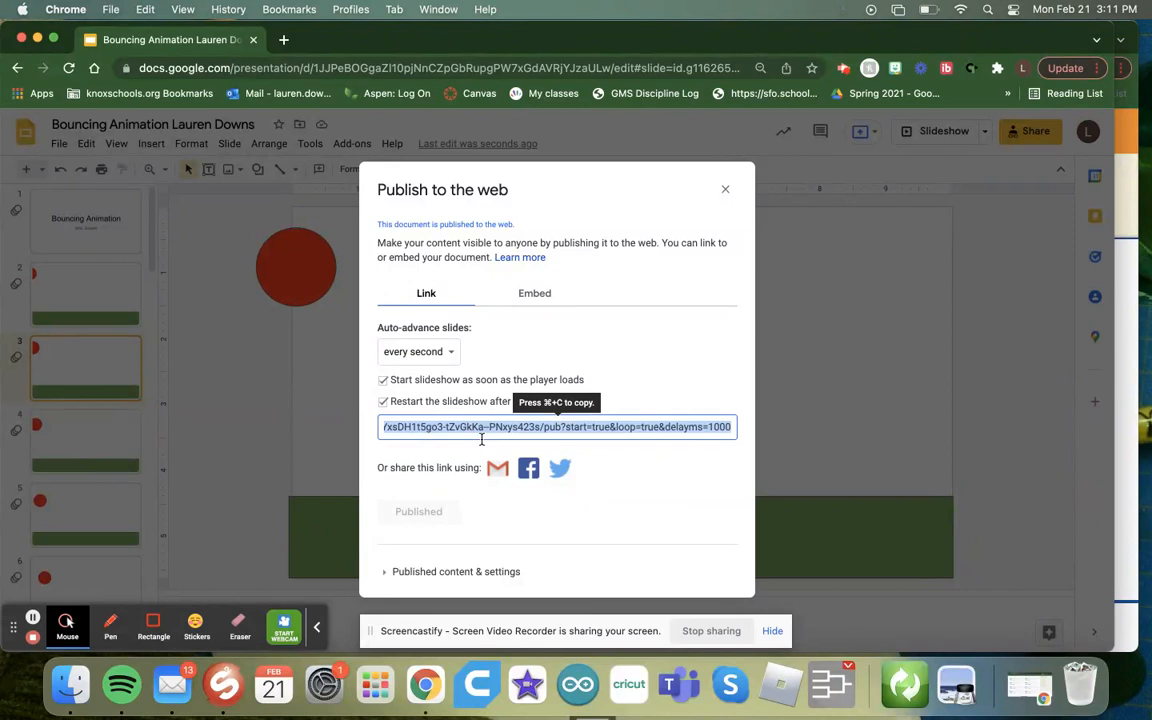
# Copy the link of the published presentation
pyautogui.press('super+c')
pyautogui.rightClick(451, 427)
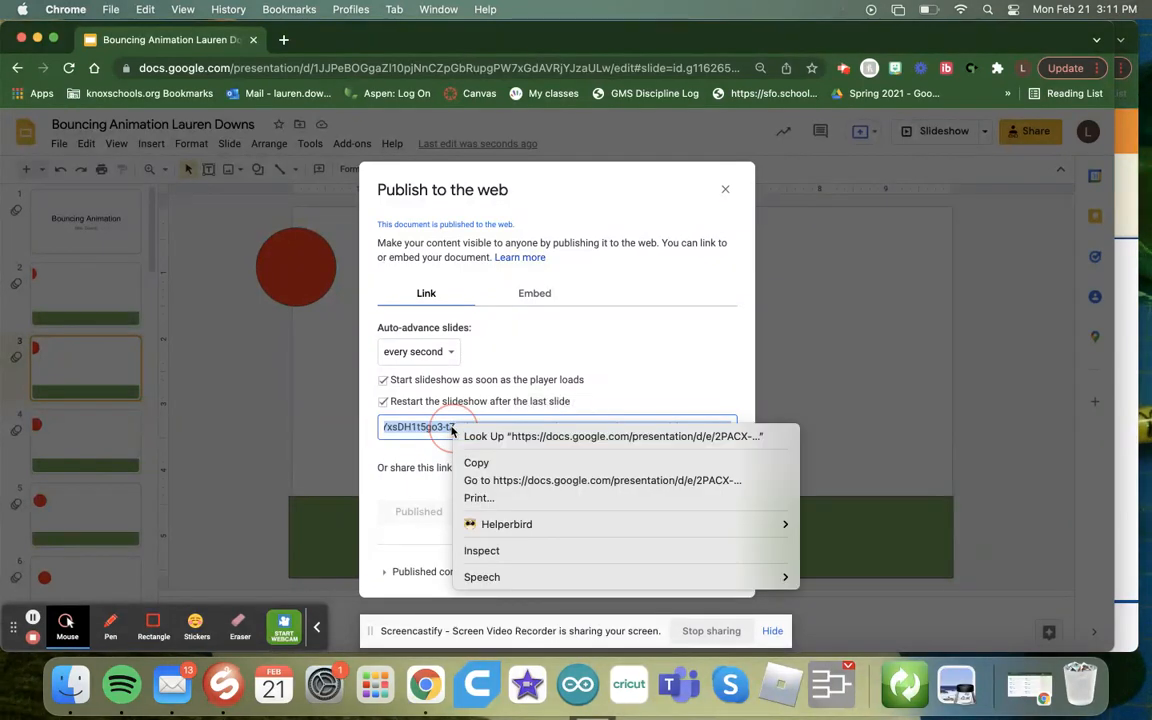
pyautogui.click(479, 463)
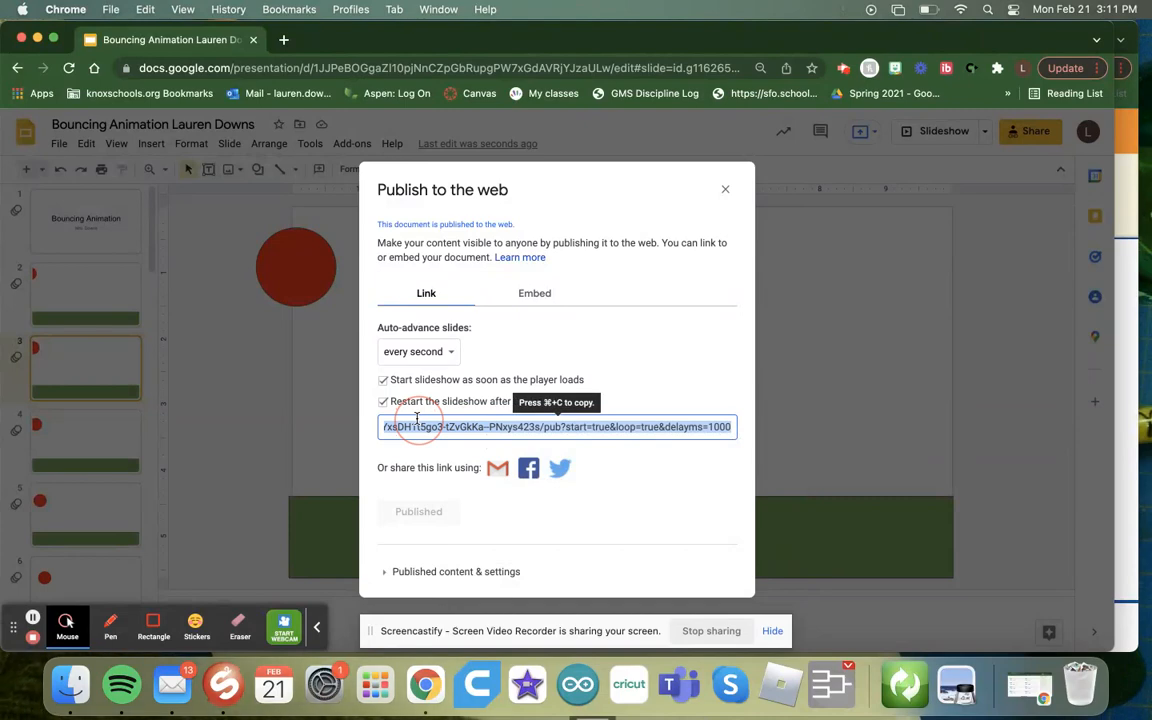
pyautogui.click(391, 177)
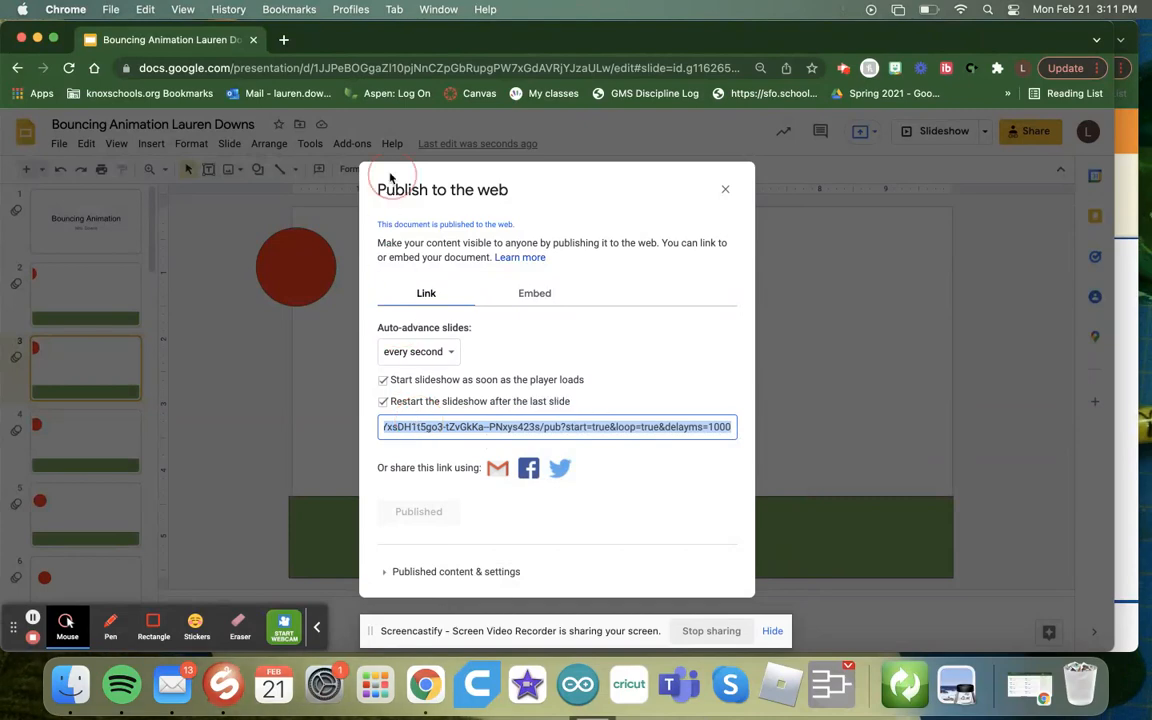
# Open the published link in a new browser tab with its delayms value shortened to 100
pyautogui.click(284, 40)
pyautogui.click(283, 69)
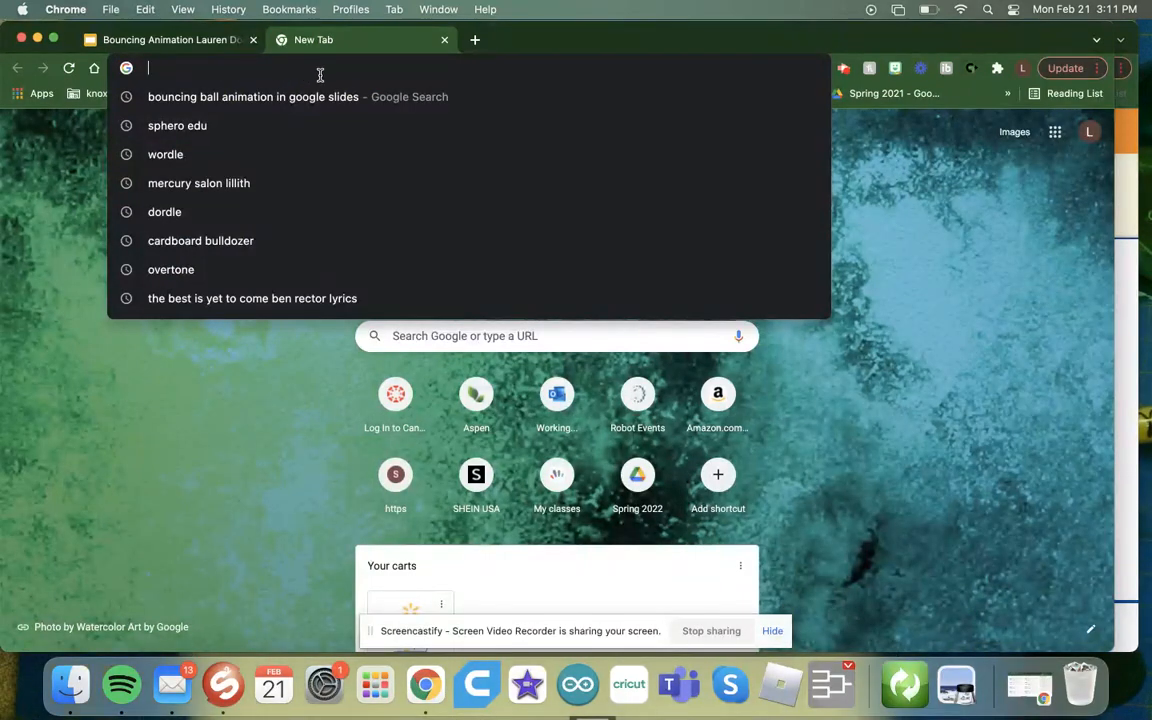
pyautogui.press('super+v')
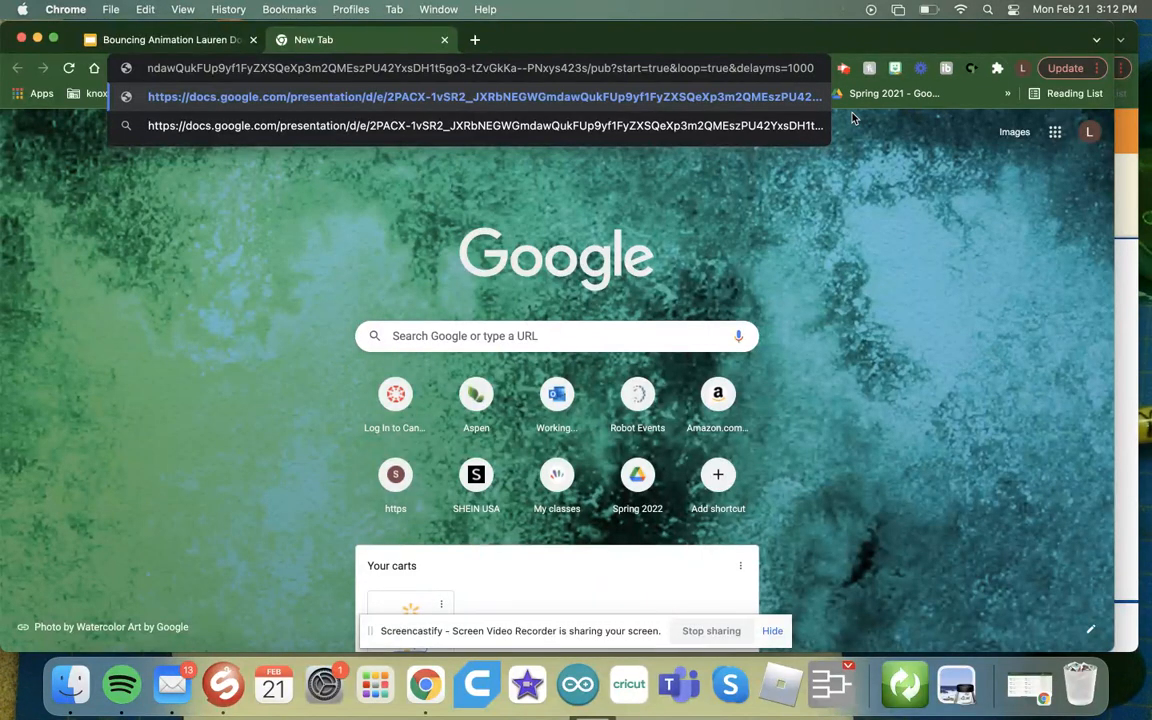
pyautogui.press('BackSpace')
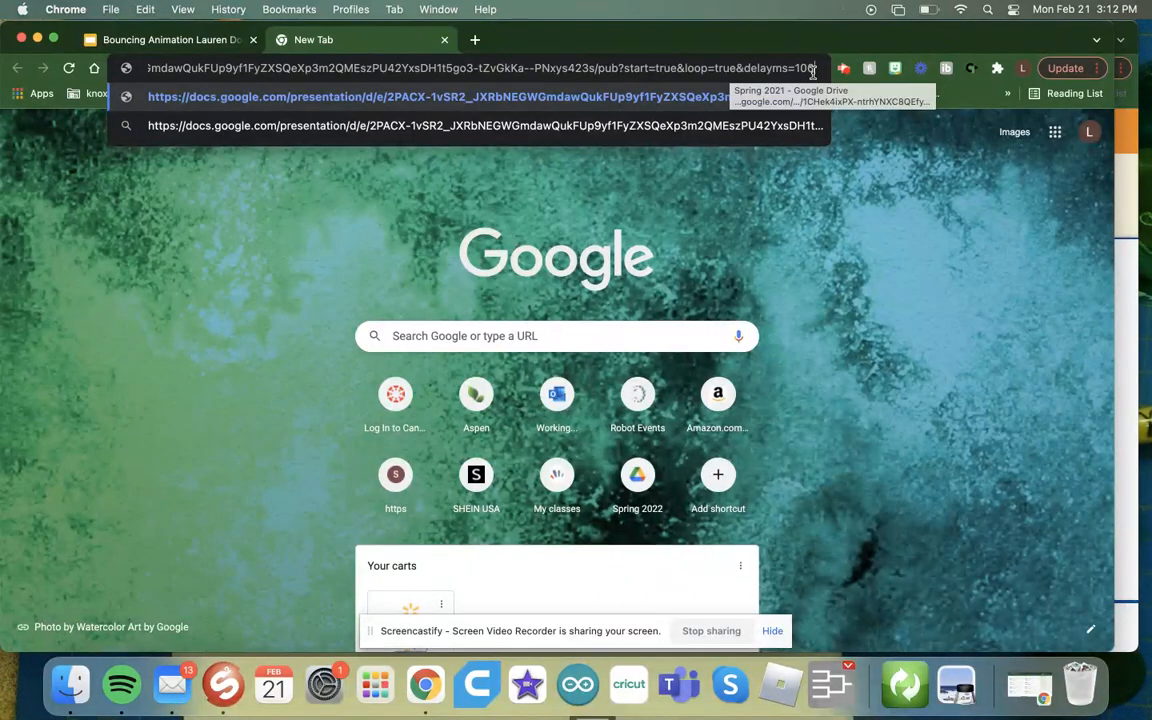
pyautogui.press('Return')
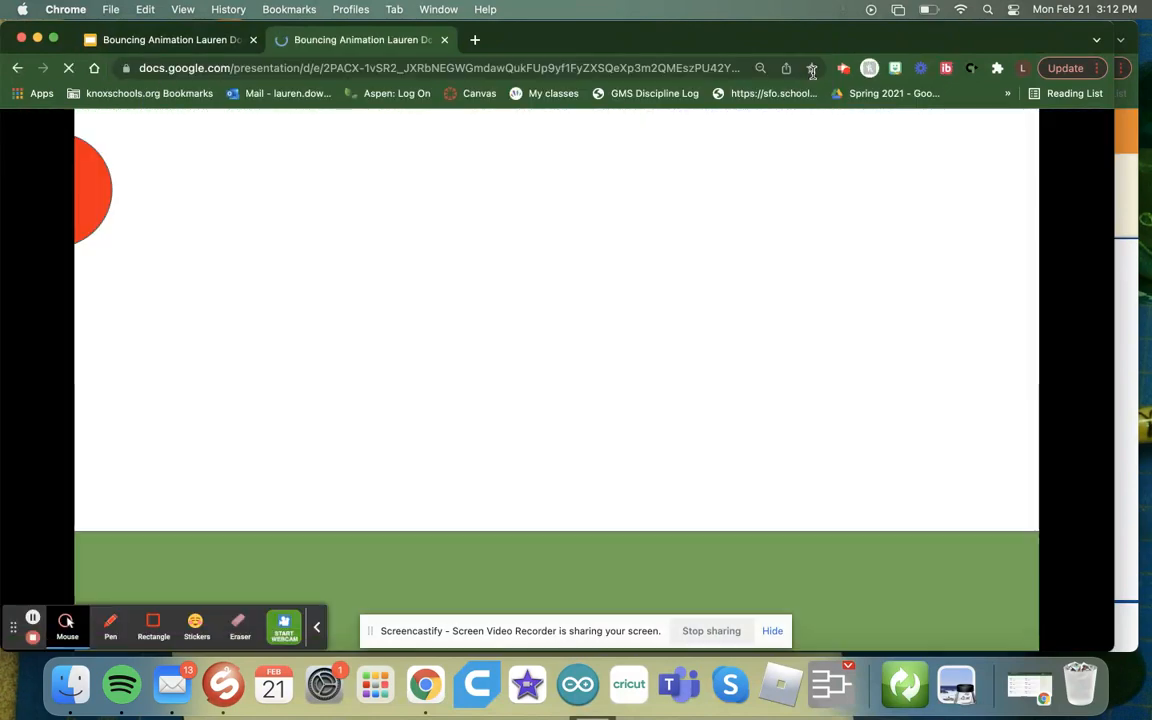